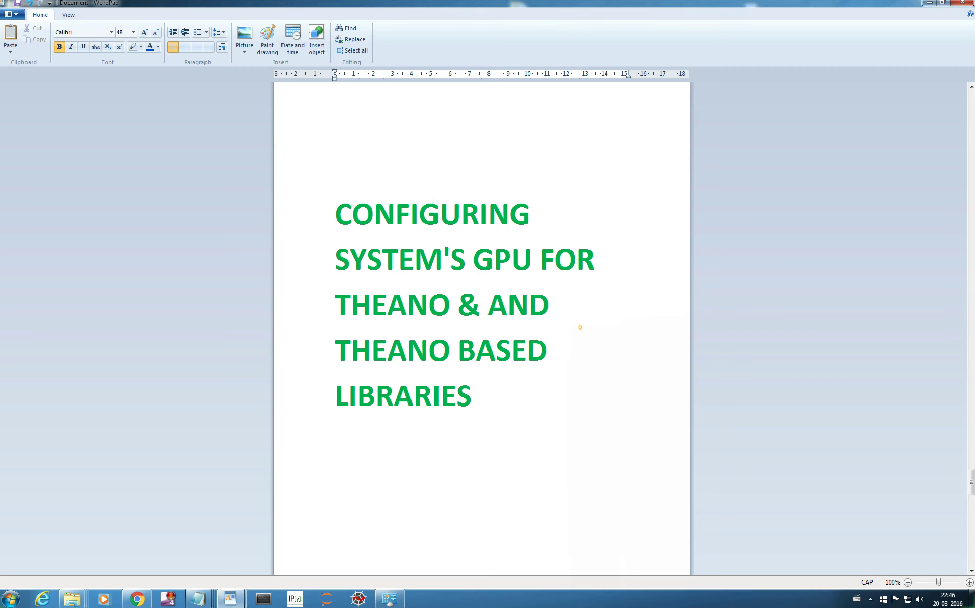
Scroll the WordPad notes down to the 'REQUIREMENT- NVIDIA GPU' page.
{"action": "scroll", "coordinate": [580, 327], "scroll_direction": "down", "scroll_amount": 3}
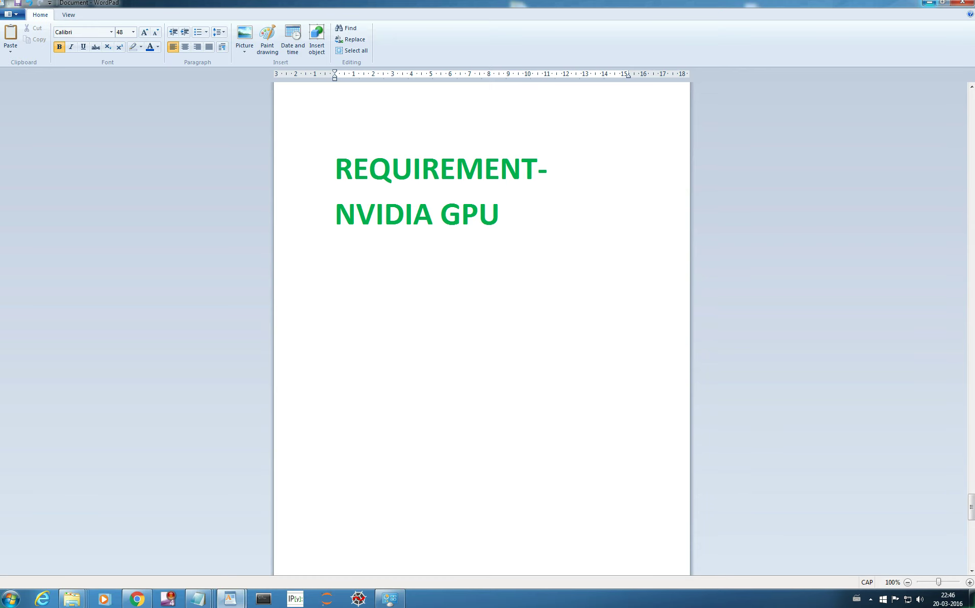
Reveal and refresh the desktop, then search for and open Device Manager.
{"action": "key", "text": "super+d"}
{"action": "right_click", "coordinate": [604, 153]}
{"action": "left_click", "coordinate": [631, 184]}
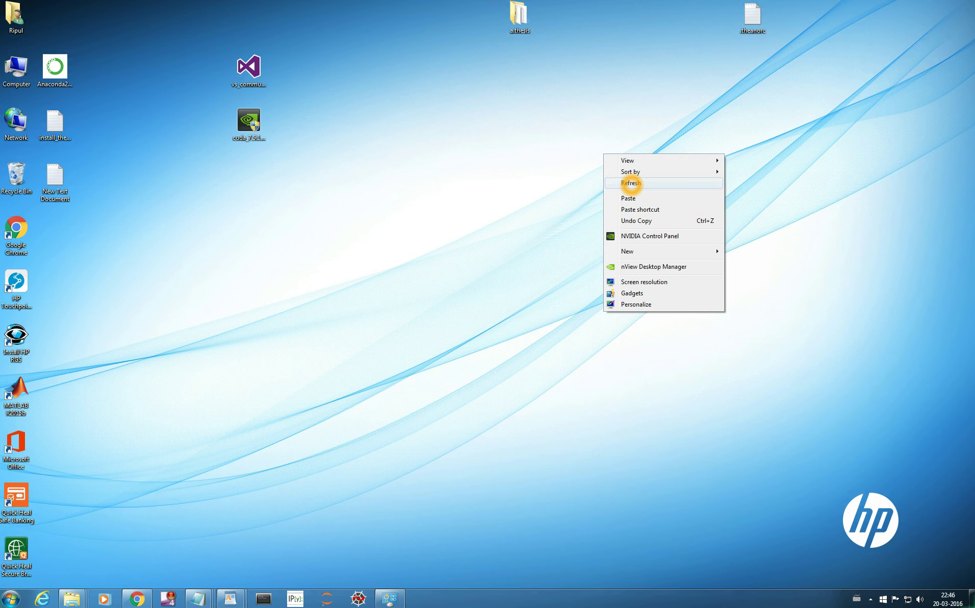
{"action": "left_click", "coordinate": [438, 252]}
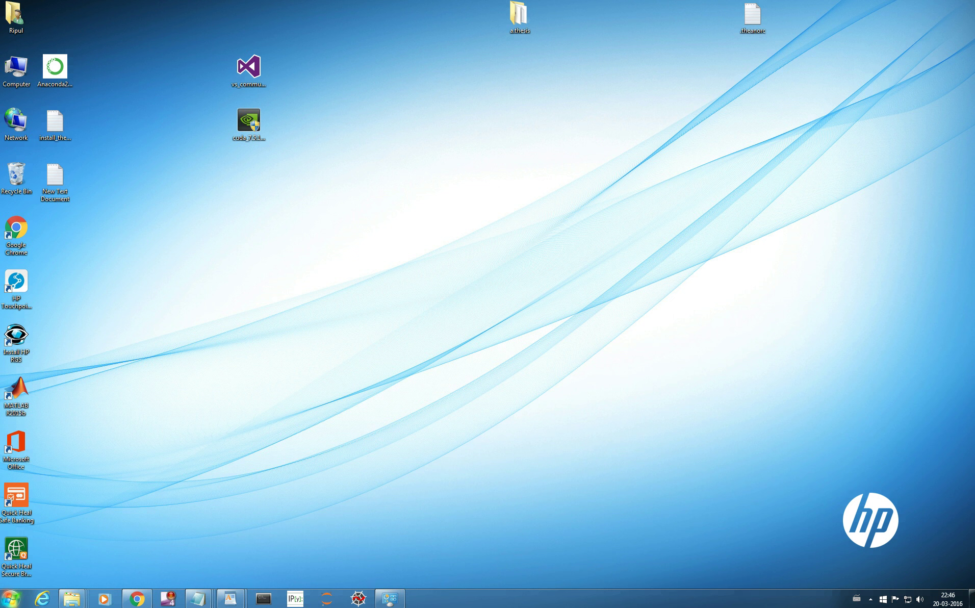
{"action": "left_click", "coordinate": [11, 599]}
{"action": "left_click", "coordinate": [25, 571]}
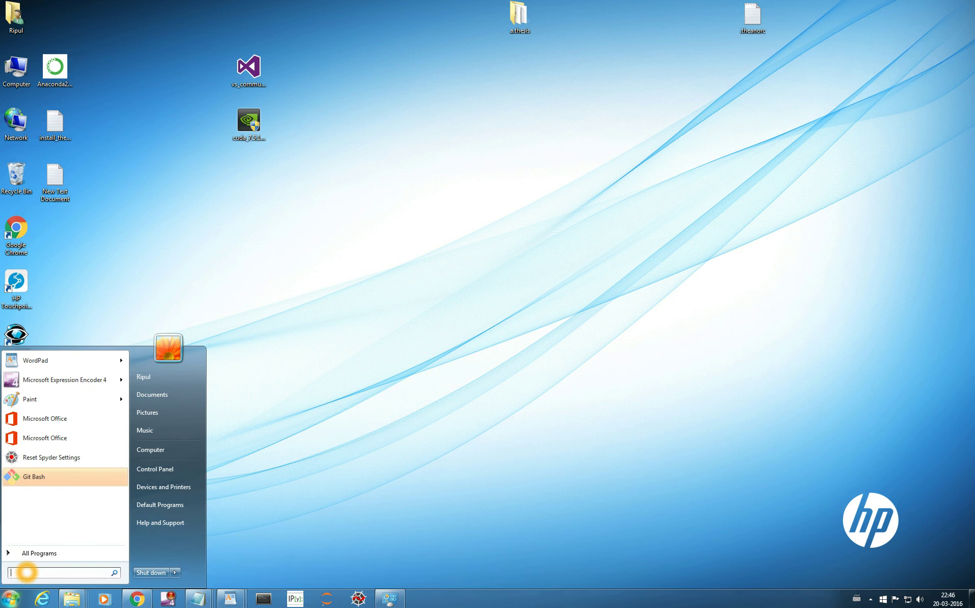
{"action": "type", "text": "D"}
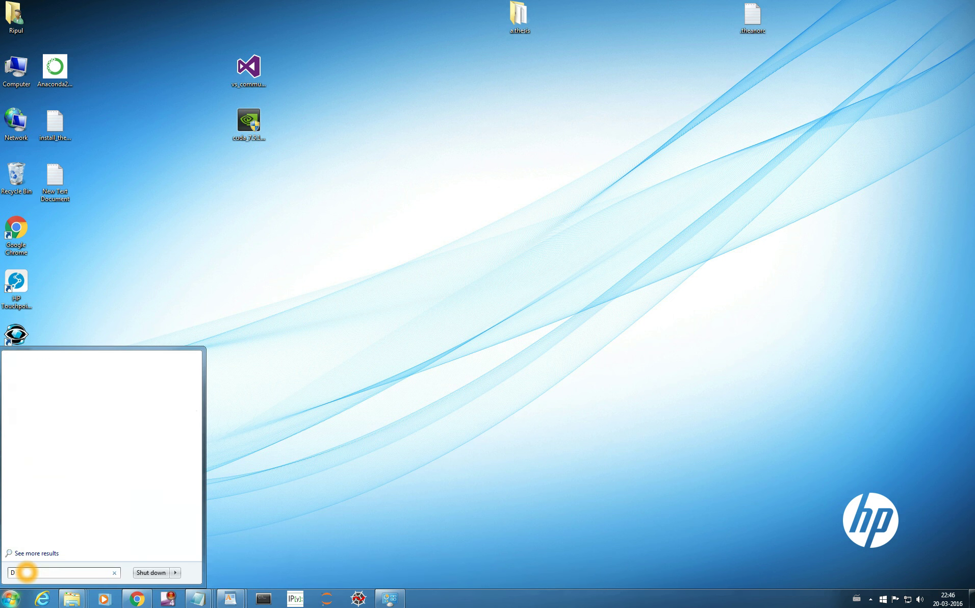
{"action": "type", "text": "EVICE MANAGER"}
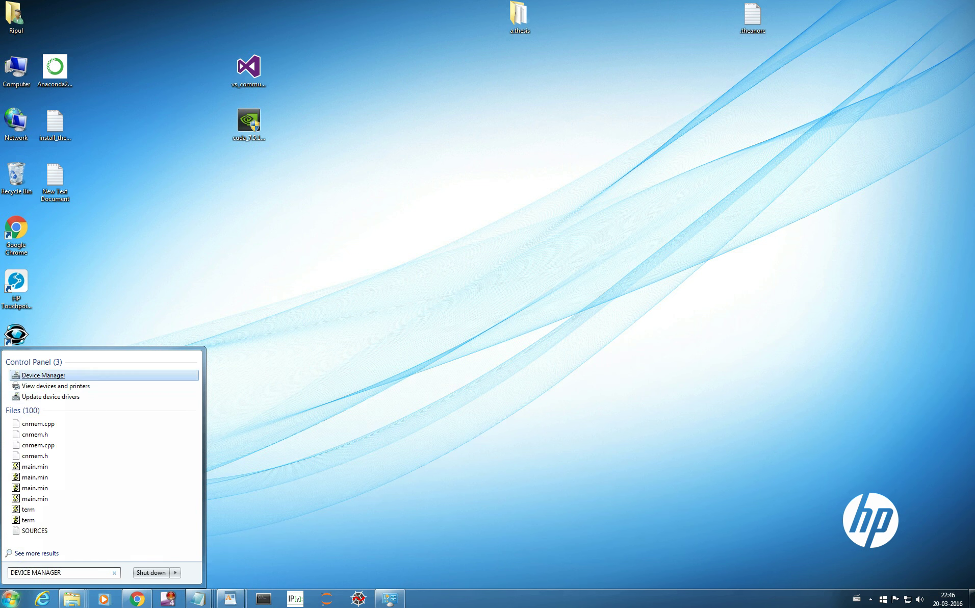
{"action": "left_click", "coordinate": [50, 374]}
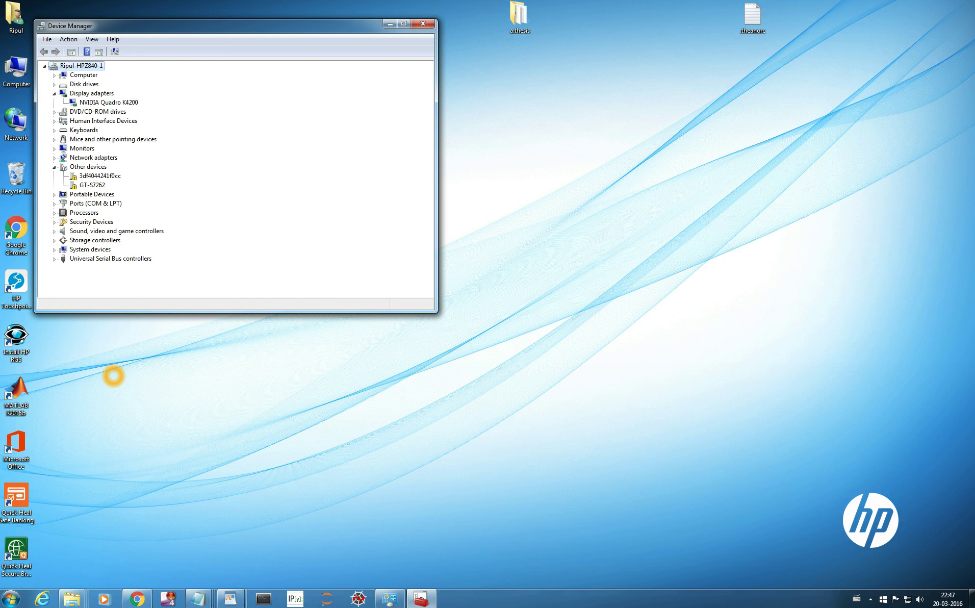
Check the NVIDIA Quadro K4200 properties and driver details, then close Device Manager.
{"action": "key", "text": "Down"}
{"action": "key", "text": "Down"}
{"action": "key", "text": "Down"}
{"action": "key", "text": "Down"}
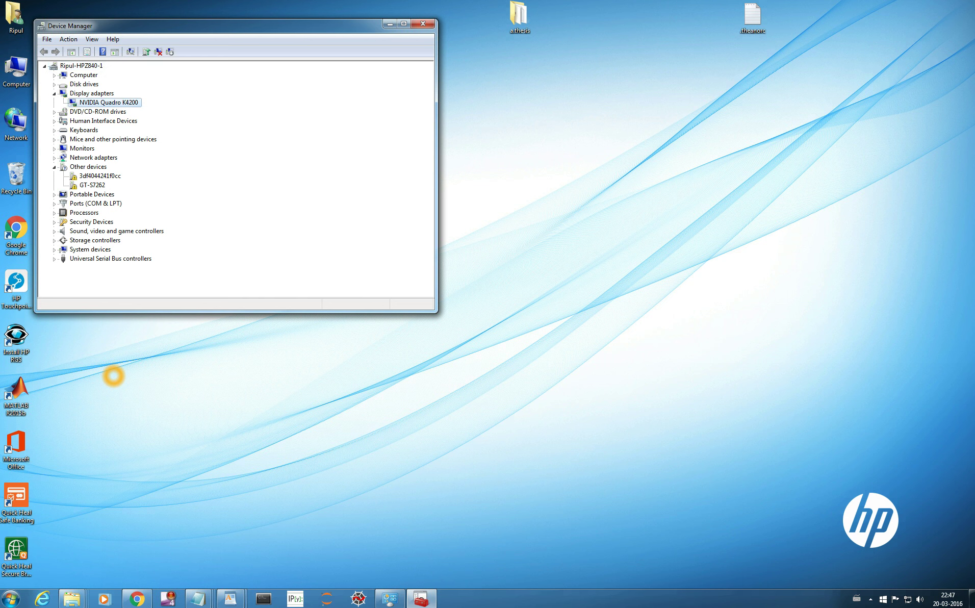
{"action": "key", "text": "shift+F10"}
{"action": "key", "text": "Down"}
{"action": "key", "text": "Down"}
{"action": "key", "text": "Down"}
{"action": "key", "text": "Down"}
{"action": "key", "text": "Down"}
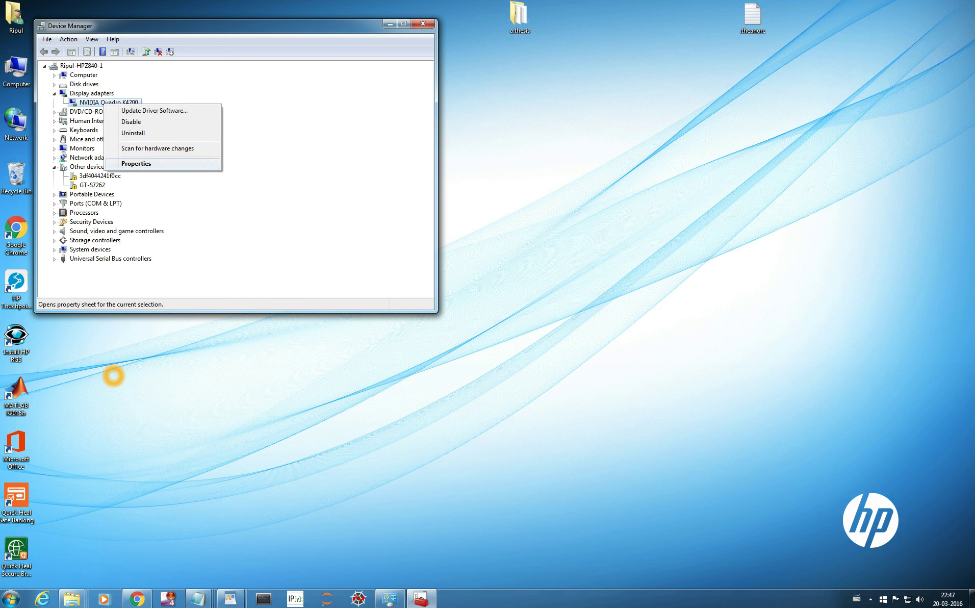
{"action": "key", "text": "Return"}
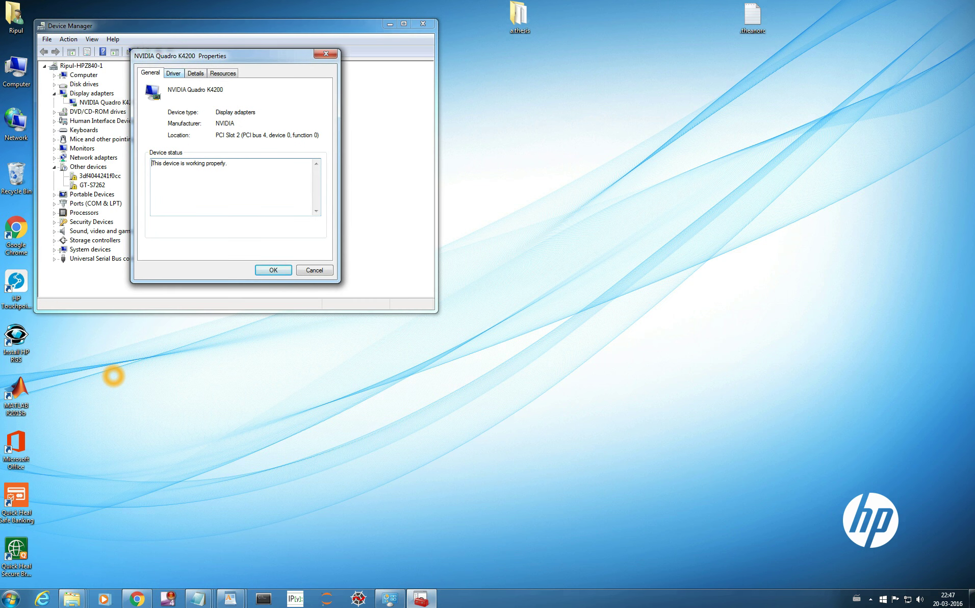
{"action": "key", "text": "ctrl+Tab"}
{"action": "key", "text": "ctrl+Tab"}
{"action": "key", "text": "ctrl+Tab"}
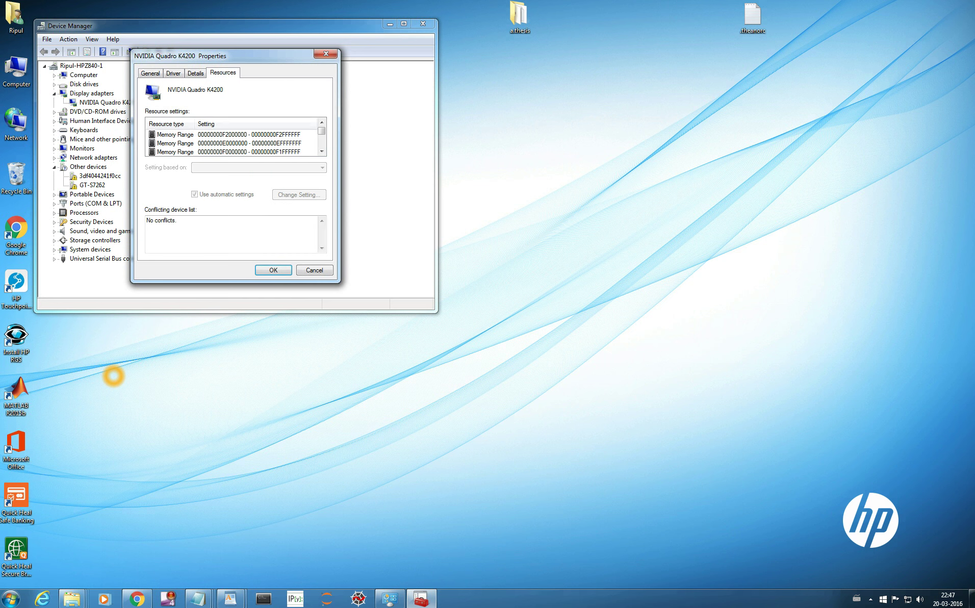
{"action": "key", "text": "Escape"}
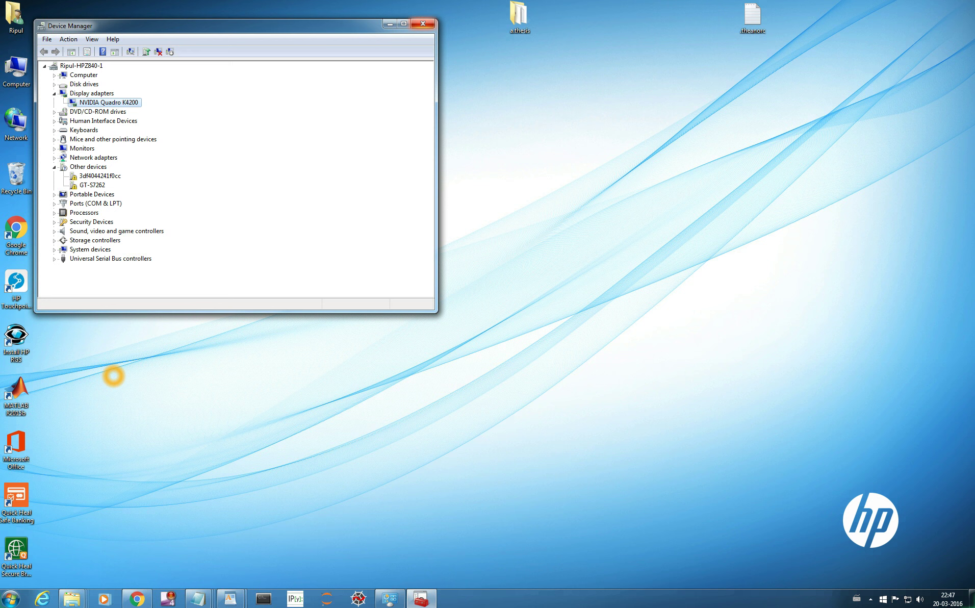
{"action": "key", "text": "alt+F4"}
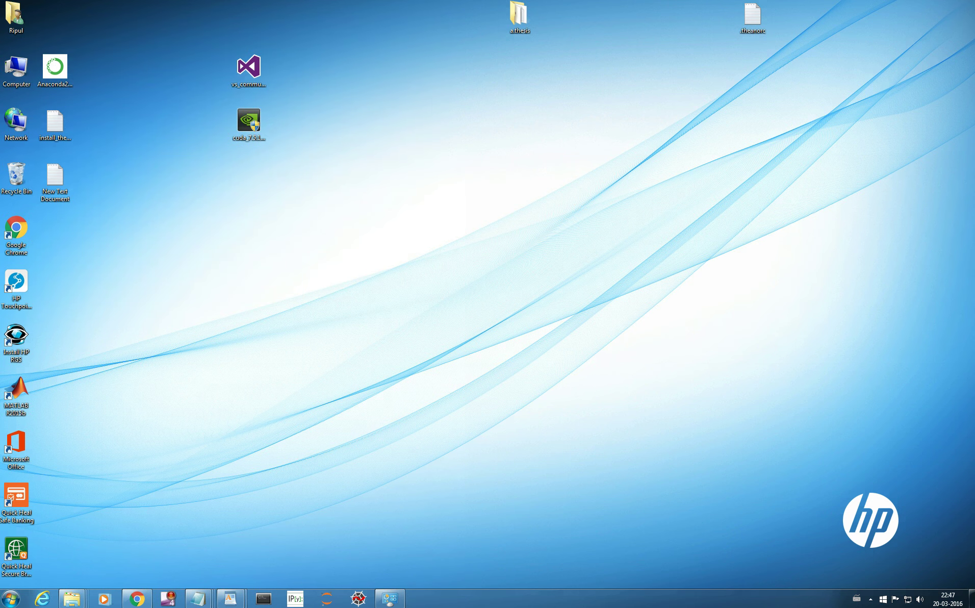
In NVIDIA Control Panel, choose 'Use my preference emphasizing' and move the slider to Balanced.
{"action": "right_click", "coordinate": [509, 163]}
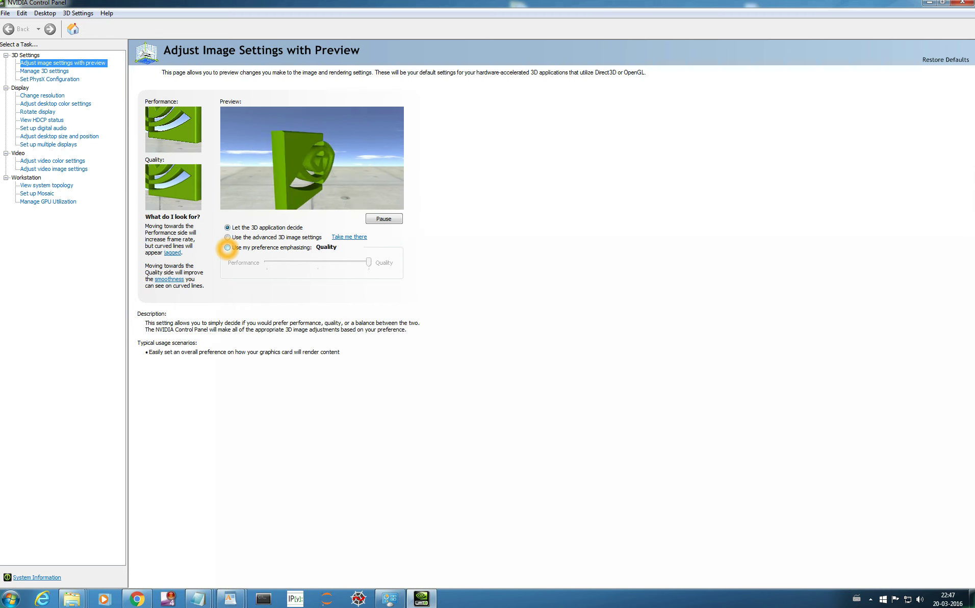
{"action": "left_click", "coordinate": [227, 247]}
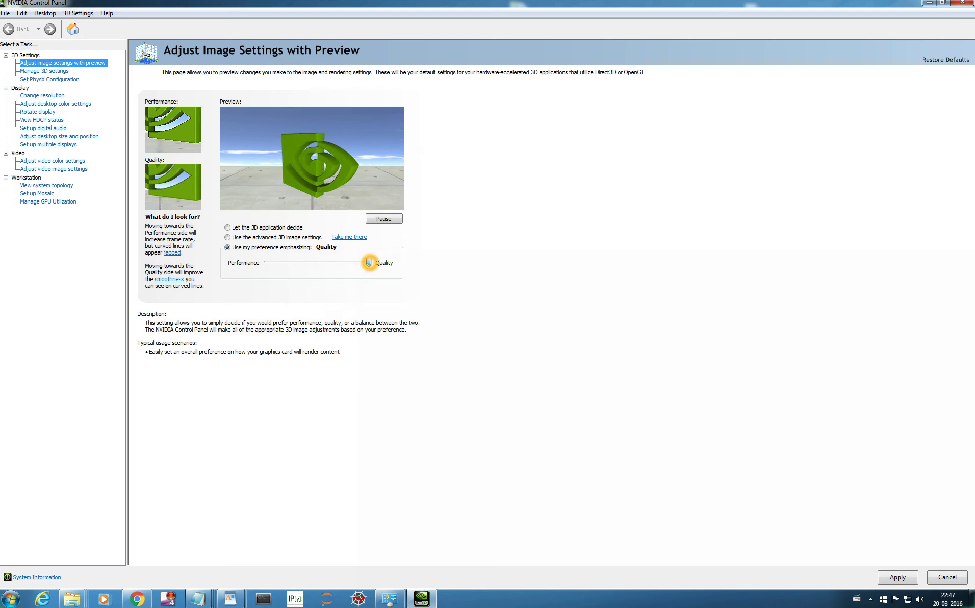
{"action": "left_click_drag", "start_coordinate": [368, 262], "coordinate": [317, 262]}
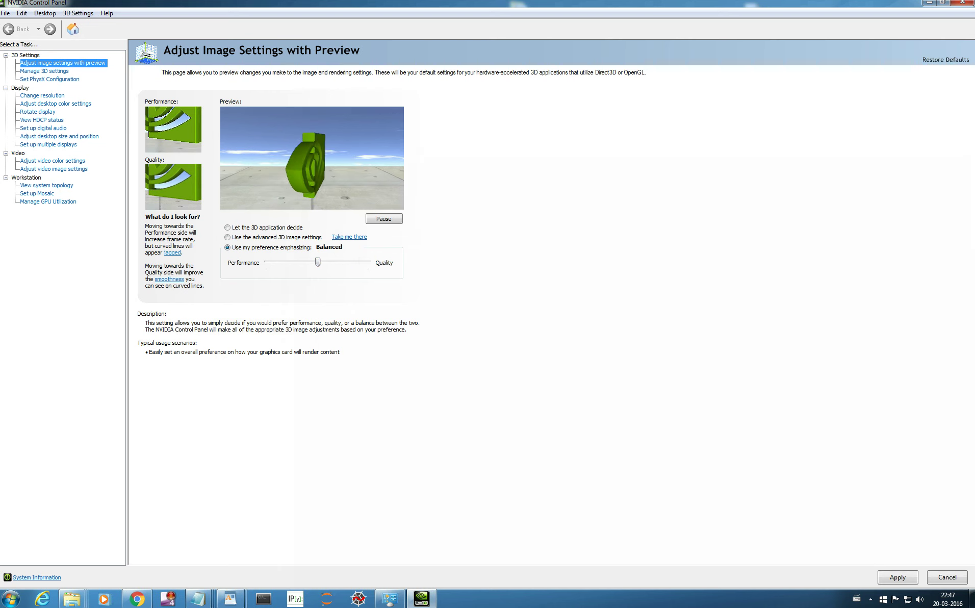
{"action": "left_click_drag", "start_coordinate": [317, 262], "coordinate": [267, 262]}
{"action": "left_click", "coordinate": [355, 260]}
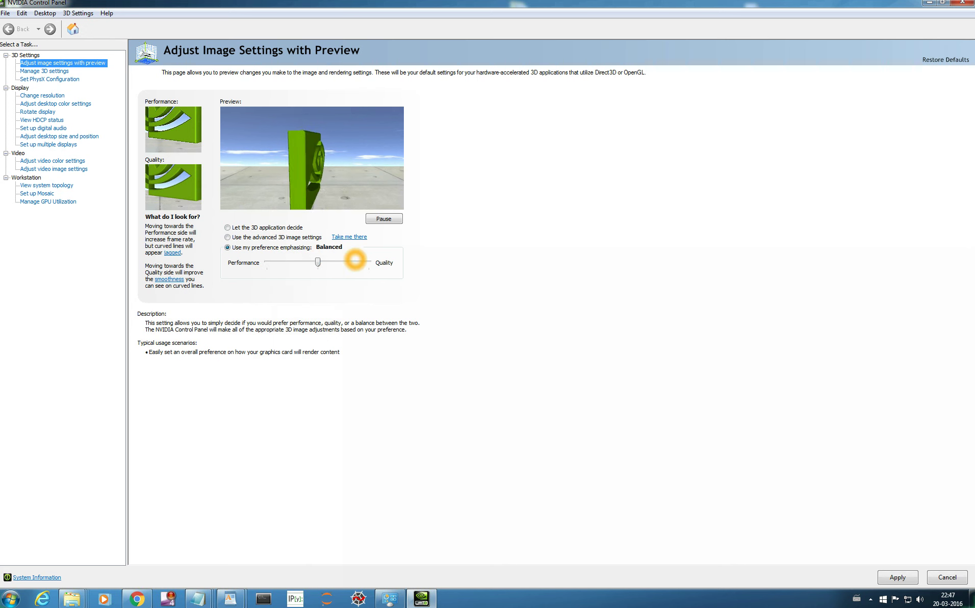
Fine-tune the image preference slider so it rests at Balanced.
{"action": "left_click", "coordinate": [317, 263]}
{"action": "left_click", "coordinate": [273, 255]}
{"action": "left_click", "coordinate": [329, 255]}
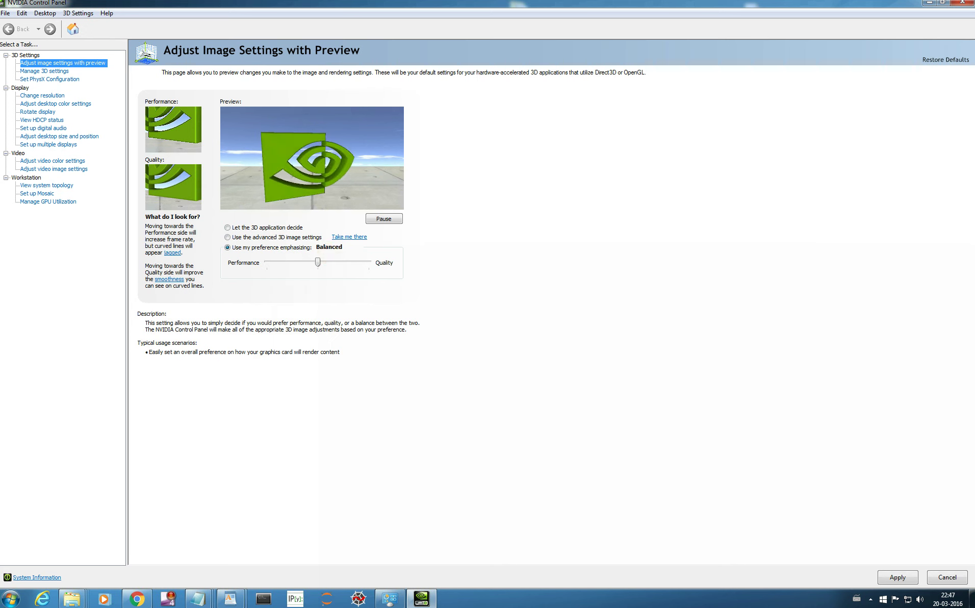
{"action": "left_click", "coordinate": [332, 255]}
{"action": "left_click", "coordinate": [319, 259]}
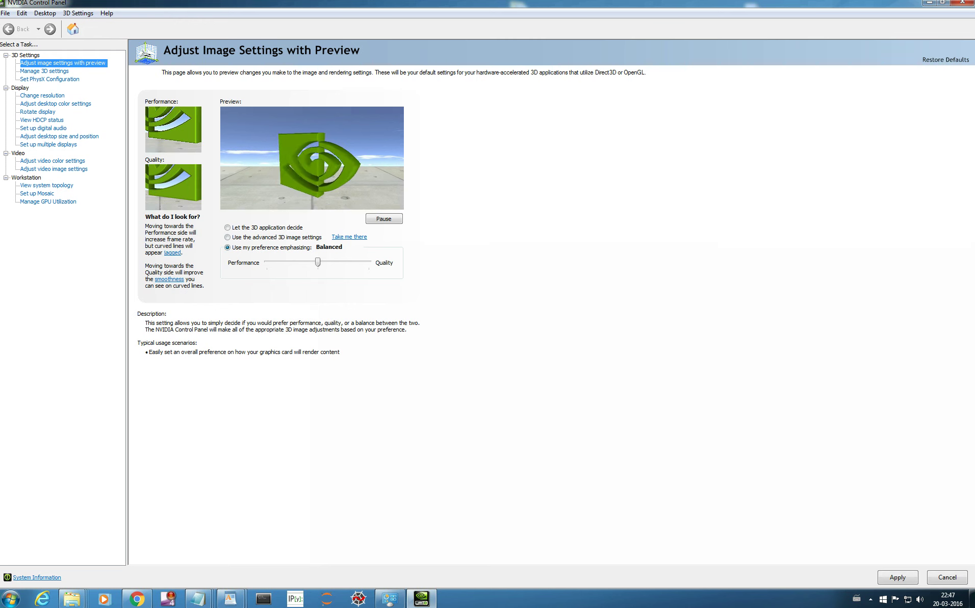
{"action": "left_click", "coordinate": [318, 264]}
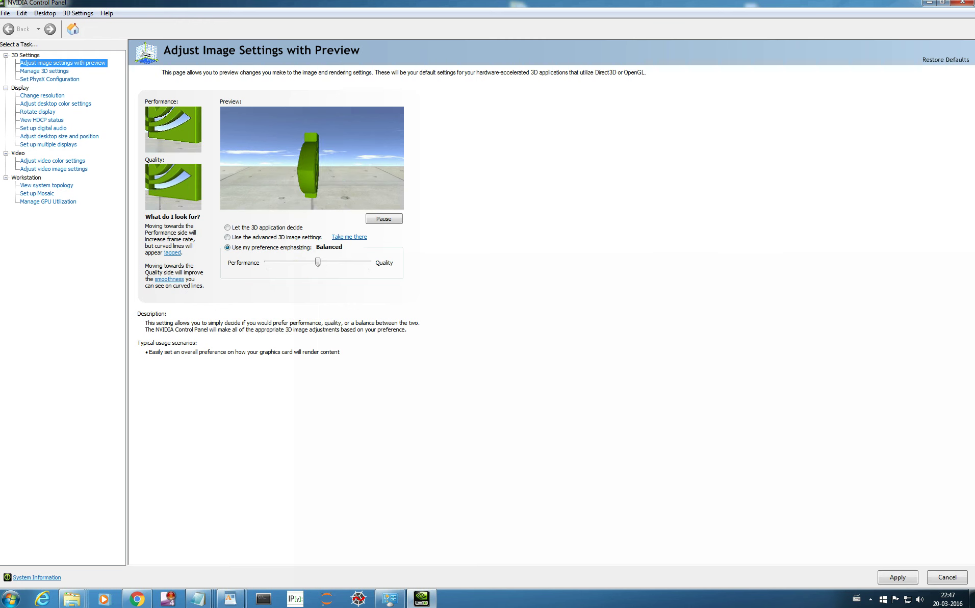
{"action": "left_click", "coordinate": [311, 265]}
{"action": "left_click", "coordinate": [326, 263]}
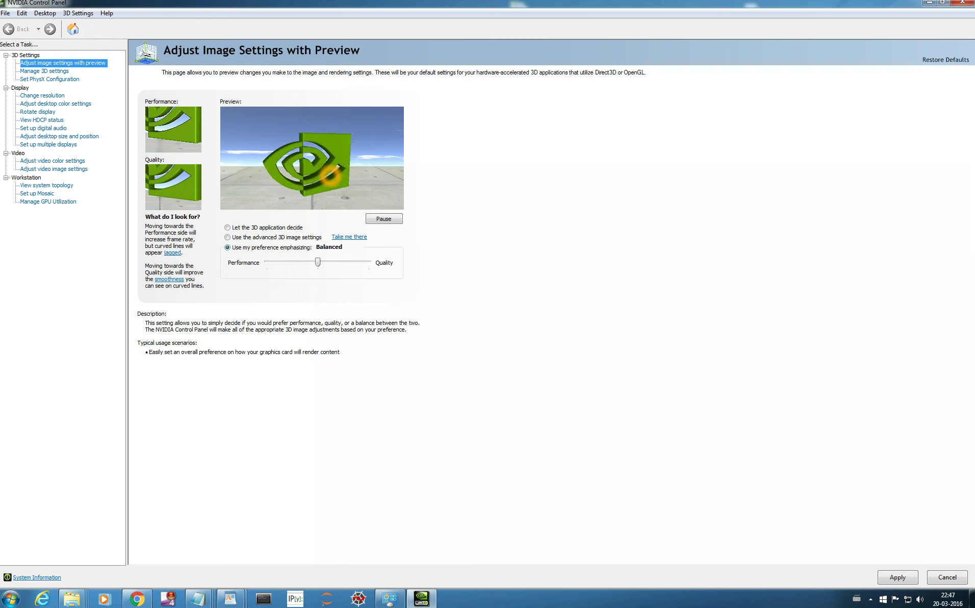
{"action": "left_click", "coordinate": [308, 248]}
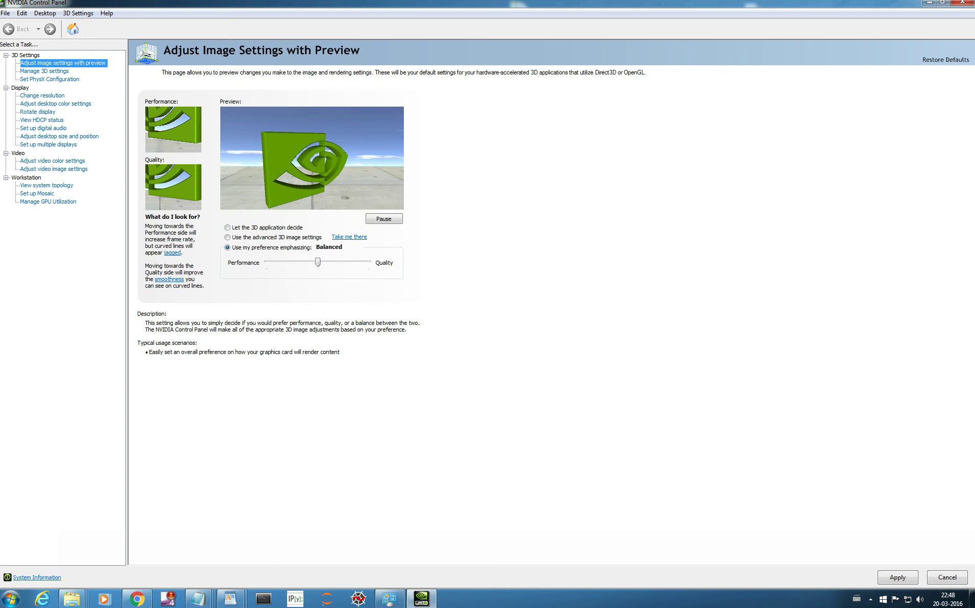
Review the Quadro K4200 system information, including Device Id and Part Number, then apply the Balanced setting.
{"action": "left_click", "coordinate": [52, 577]}
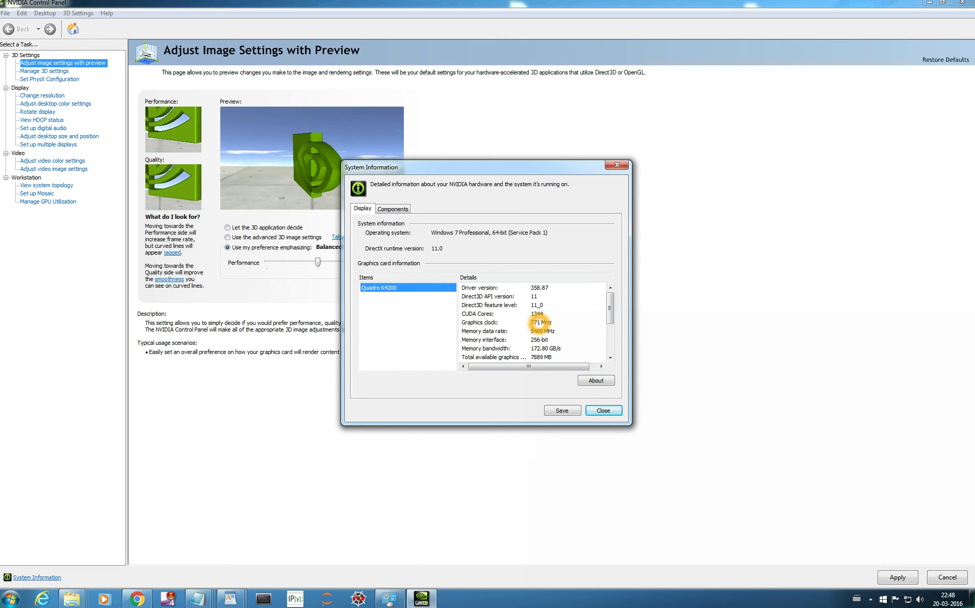
{"action": "scroll", "coordinate": [539, 332], "scroll_direction": "down", "scroll_amount": 1}
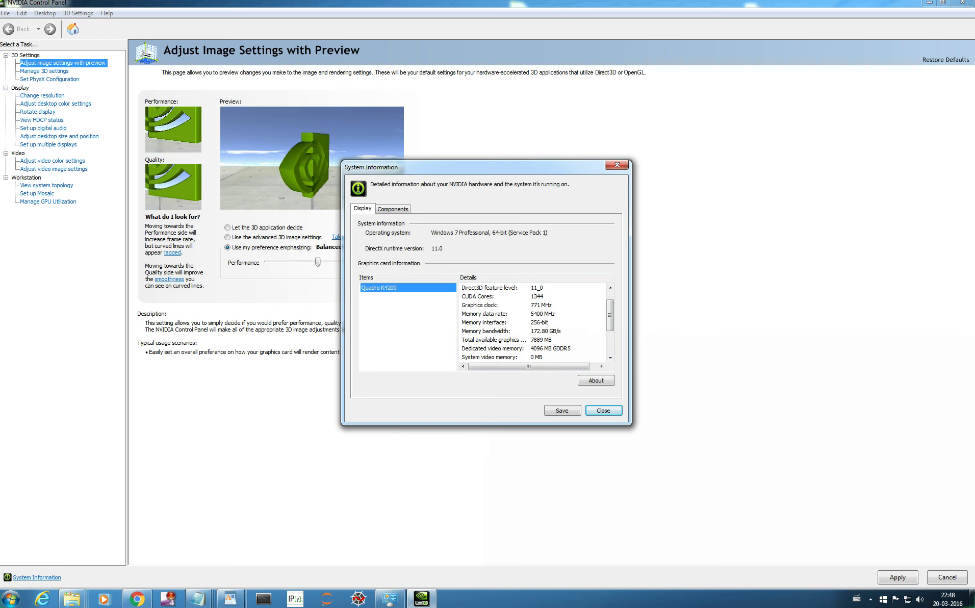
{"action": "left_click", "coordinate": [610, 357]}
{"action": "left_click", "coordinate": [610, 358]}
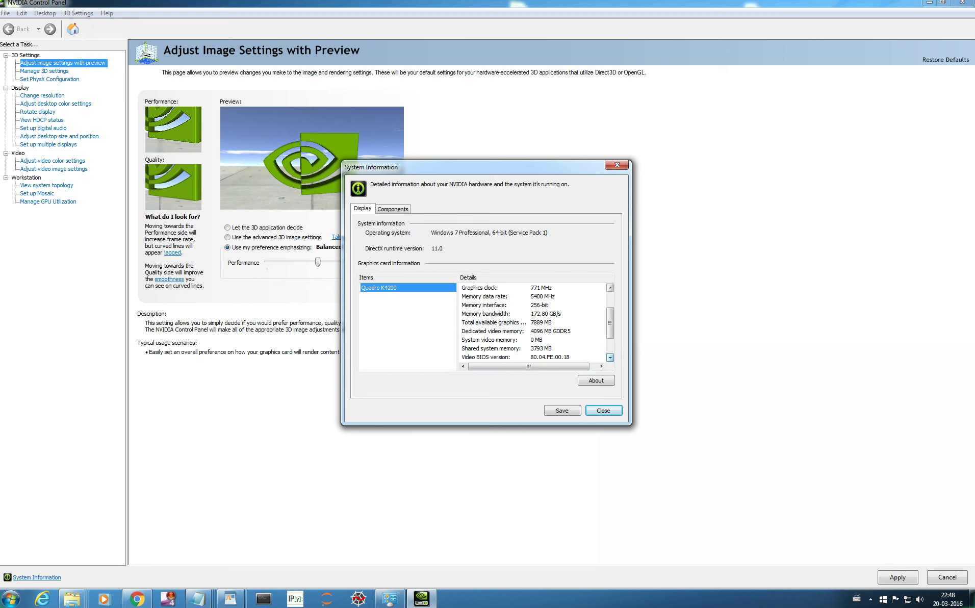
{"action": "left_click", "coordinate": [610, 358]}
{"action": "left_click", "coordinate": [610, 357]}
{"action": "left_click", "coordinate": [610, 358]}
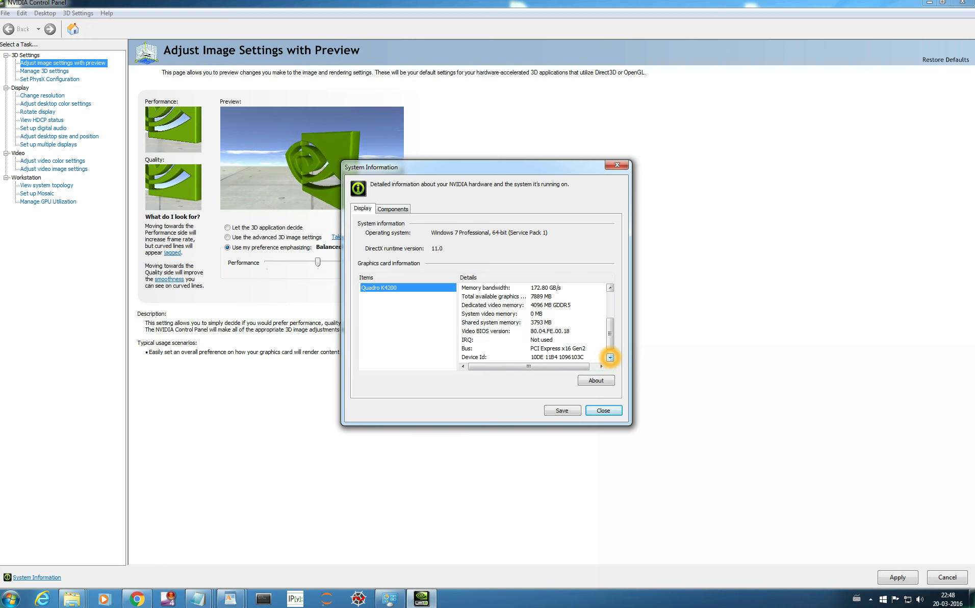
{"action": "left_click", "coordinate": [610, 357]}
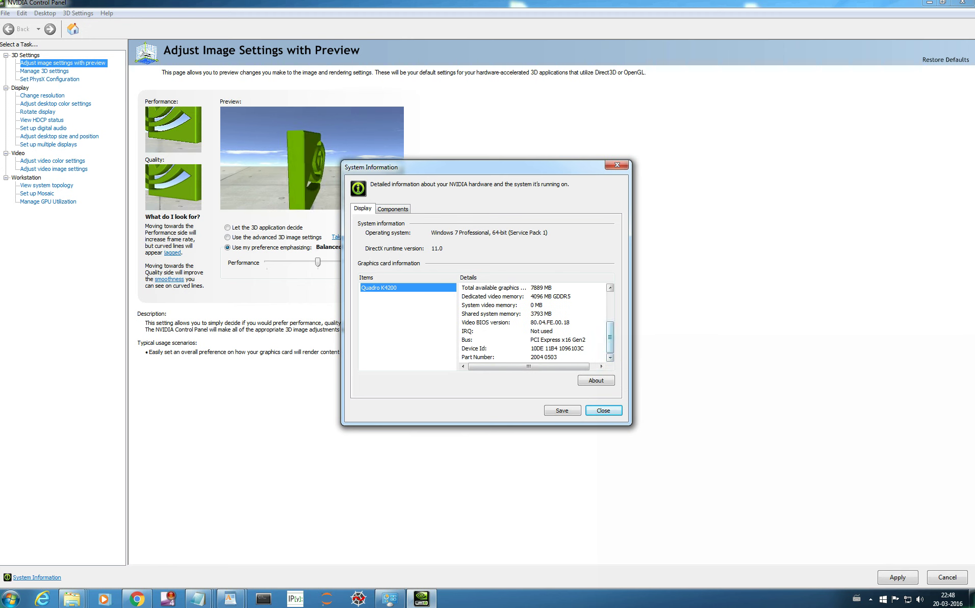
{"action": "left_click_drag", "start_coordinate": [610, 346], "coordinate": [610, 319]}
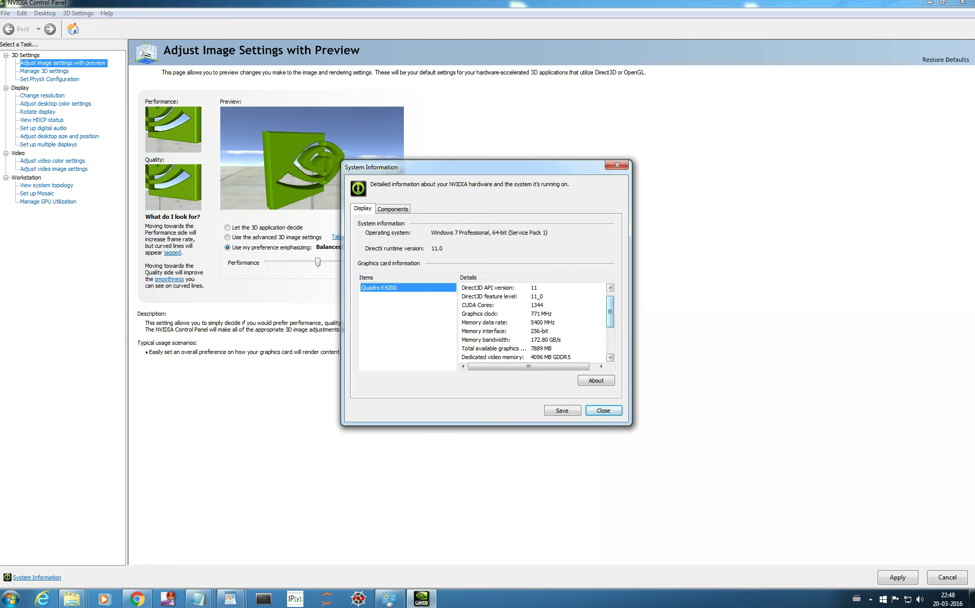
{"action": "key", "text": "alt+F4"}
{"action": "key", "text": "alt+F4"}
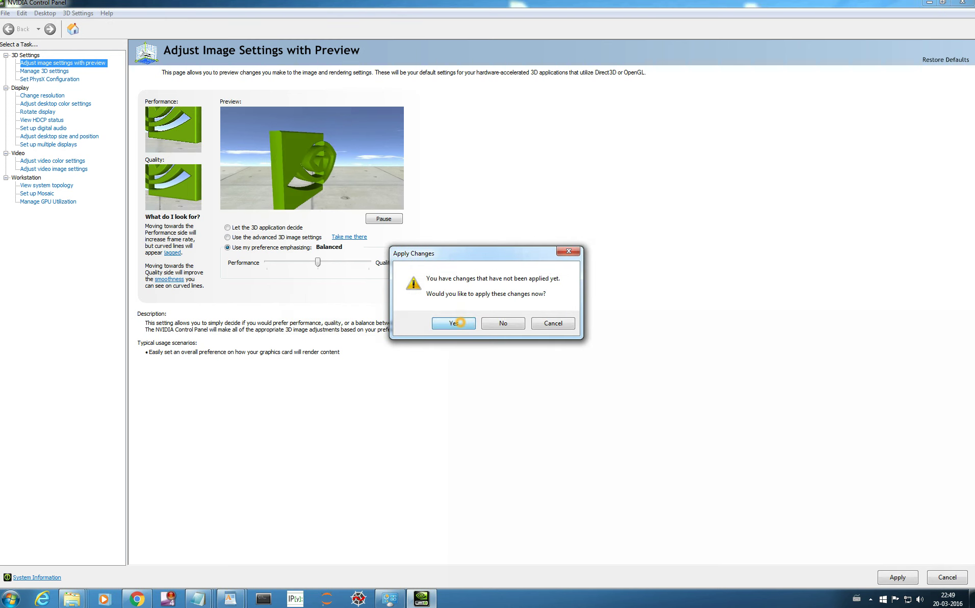
{"action": "left_click", "coordinate": [461, 322]}
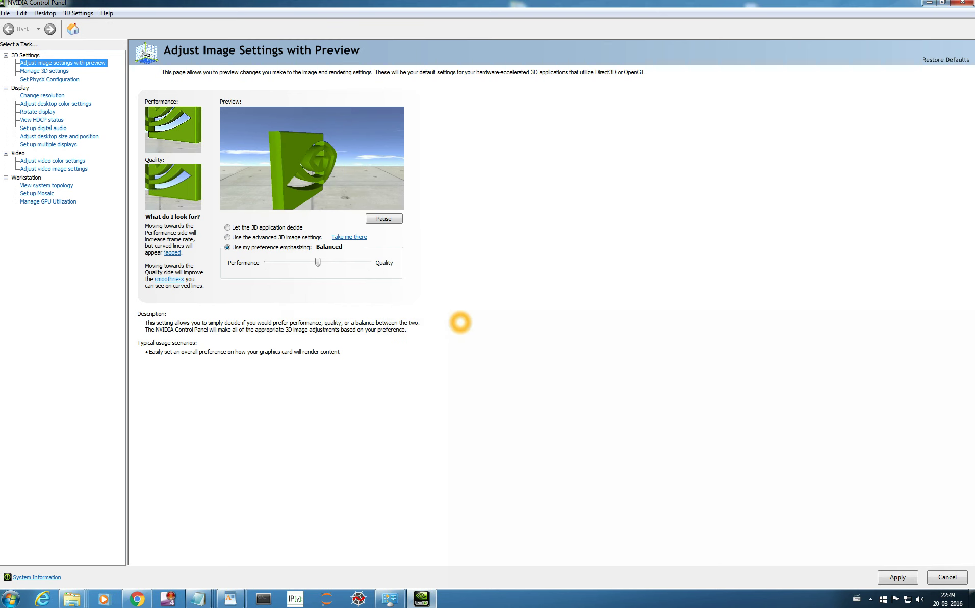
{"action": "key", "text": "alt+F4"}
{"action": "left_click", "coordinate": [136, 599]}
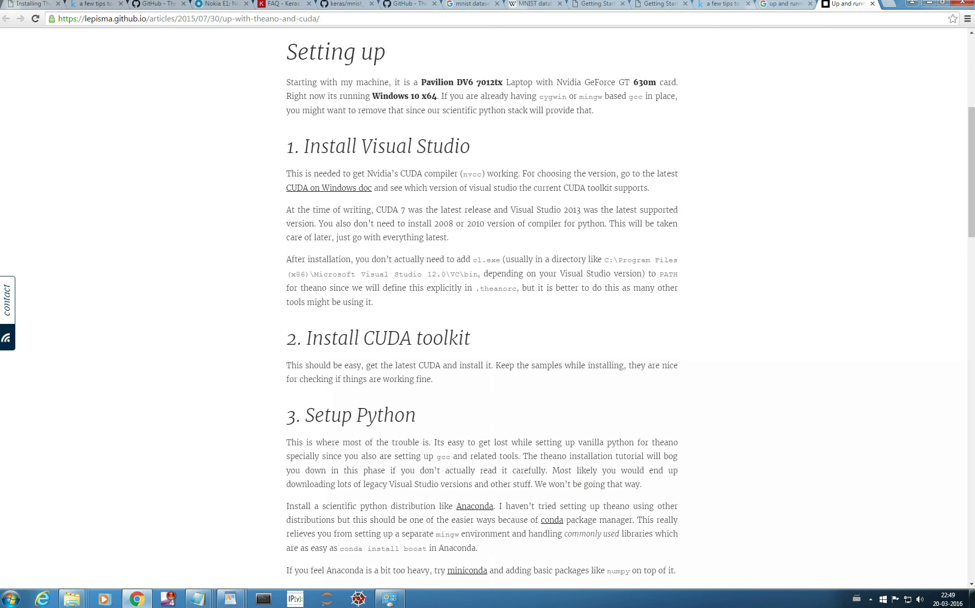
Read through the Theano-with-CUDA setup article, then switch to the CUDA toolkit documentation results.
{"action": "key", "text": "ctrl+shift+Tab"}
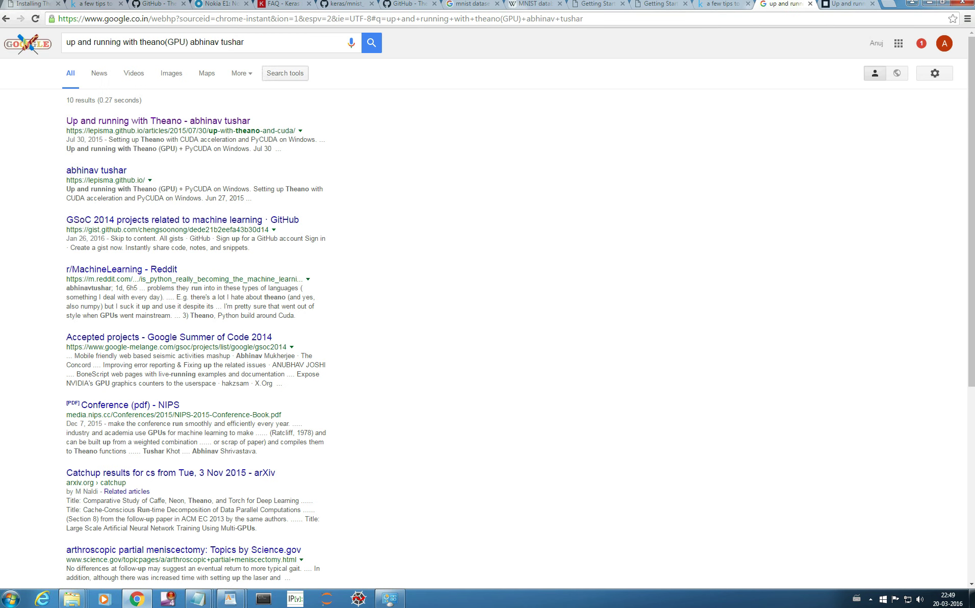
{"action": "left_click", "coordinate": [67, 43]}
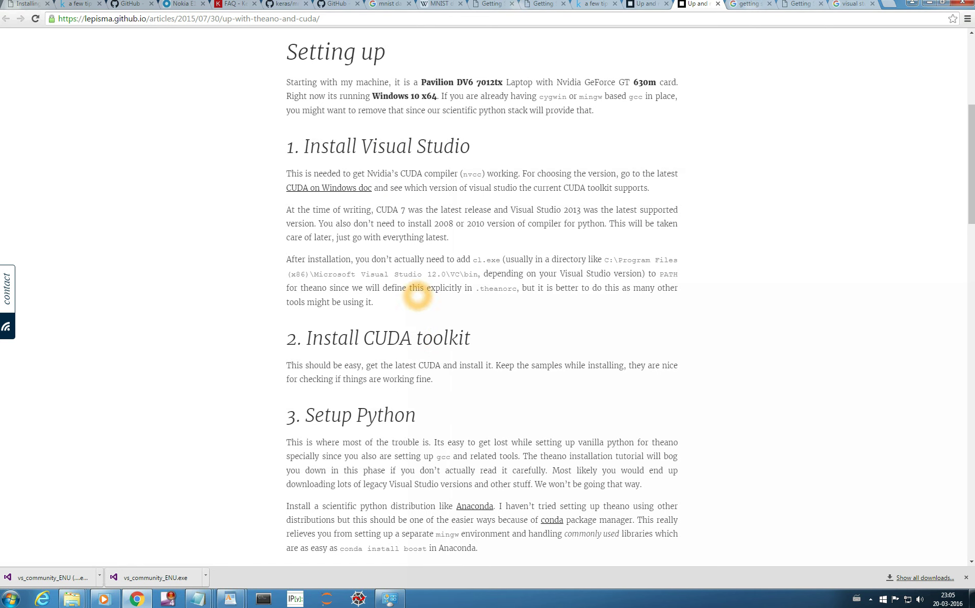
{"action": "scroll", "coordinate": [417, 293], "scroll_direction": "down", "scroll_amount": 2}
{"action": "scroll", "coordinate": [390, 316], "scroll_direction": "down", "scroll_amount": 3}
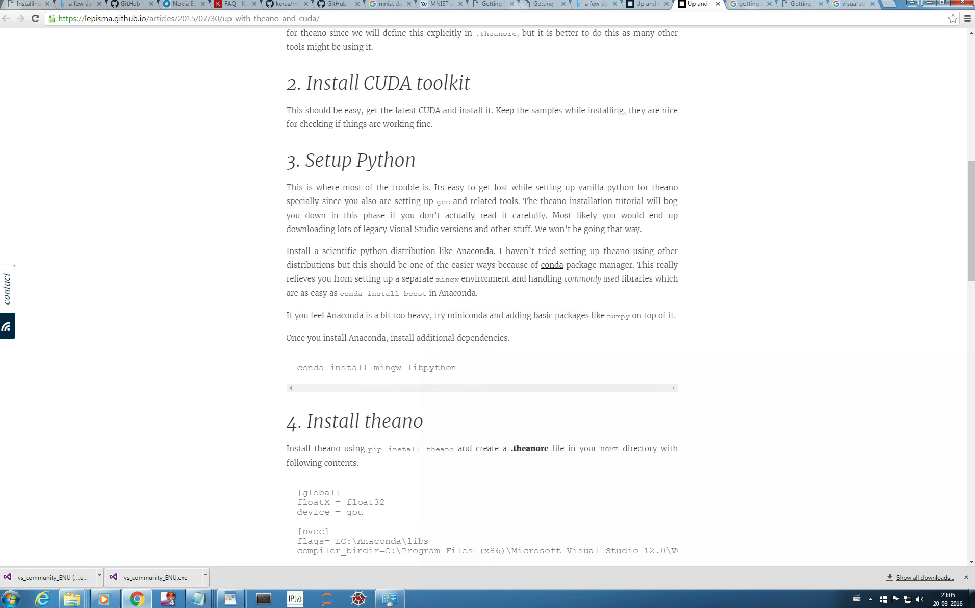
{"action": "scroll", "coordinate": [422, 285], "scroll_direction": "down", "scroll_amount": 3}
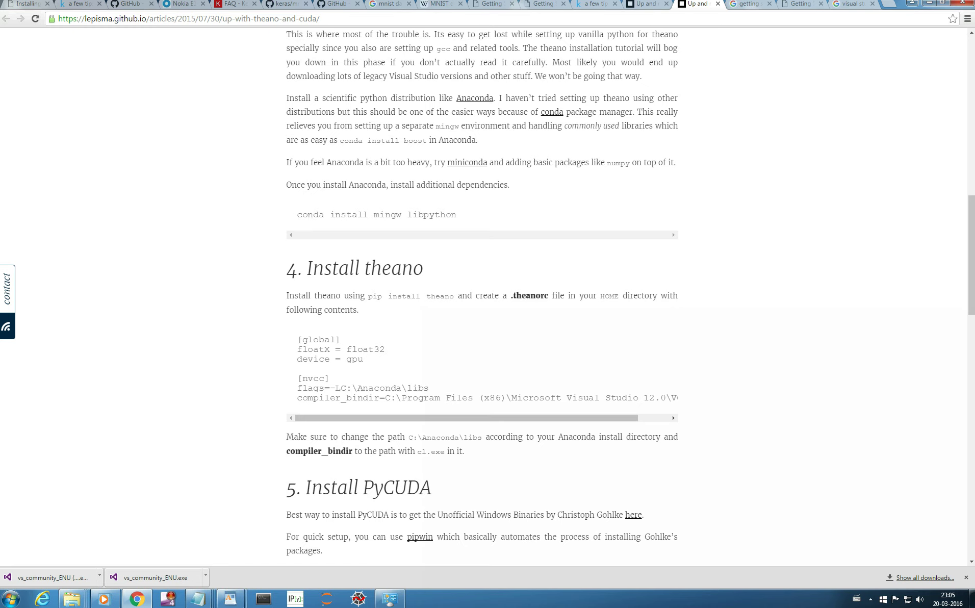
{"action": "scroll", "coordinate": [476, 332], "scroll_direction": "down", "scroll_amount": 4}
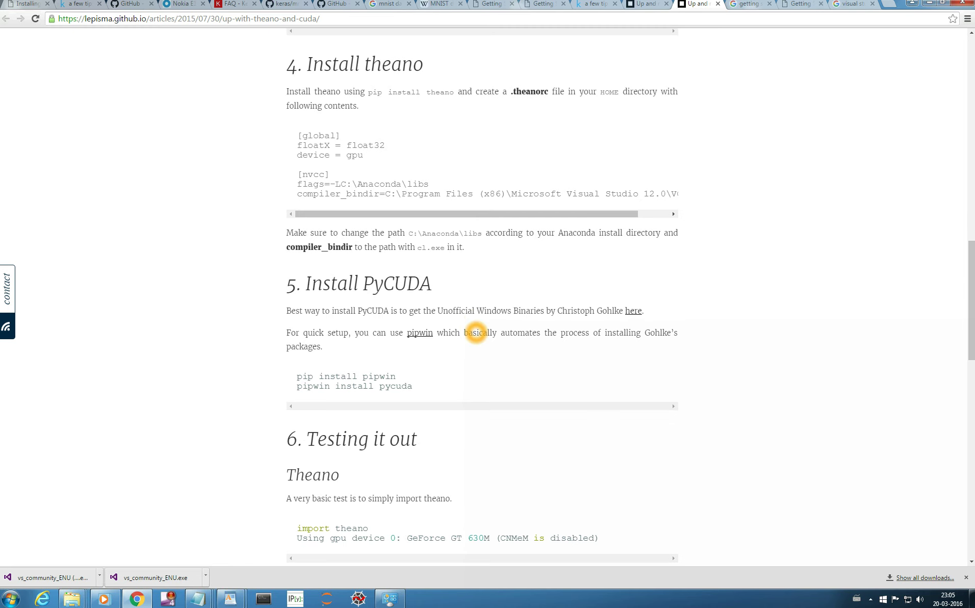
{"action": "scroll", "coordinate": [403, 300], "scroll_direction": "up", "scroll_amount": 12}
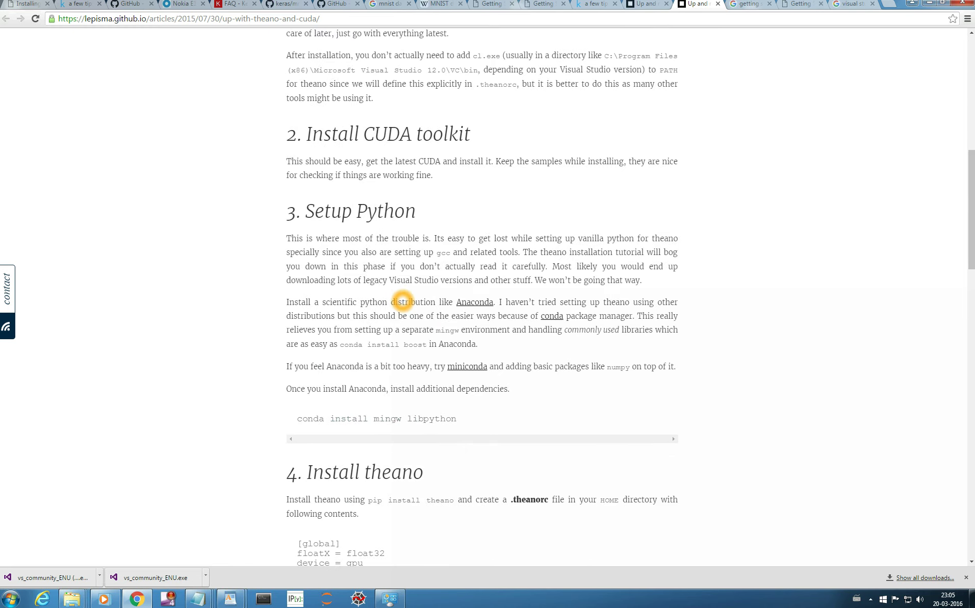
{"action": "scroll", "coordinate": [403, 301], "scroll_direction": "up", "scroll_amount": 1}
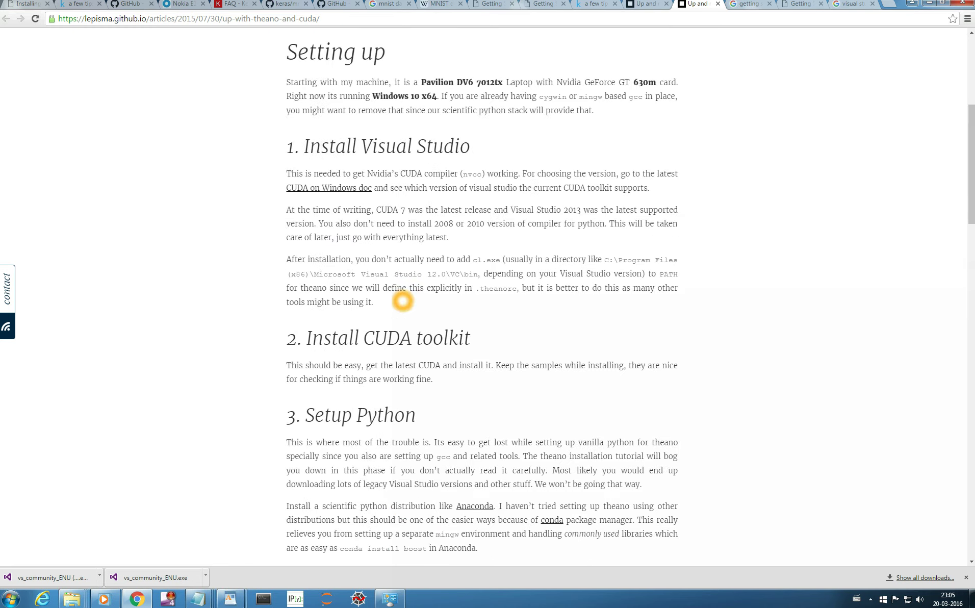
{"action": "scroll", "coordinate": [403, 301], "scroll_direction": "up", "scroll_amount": 1}
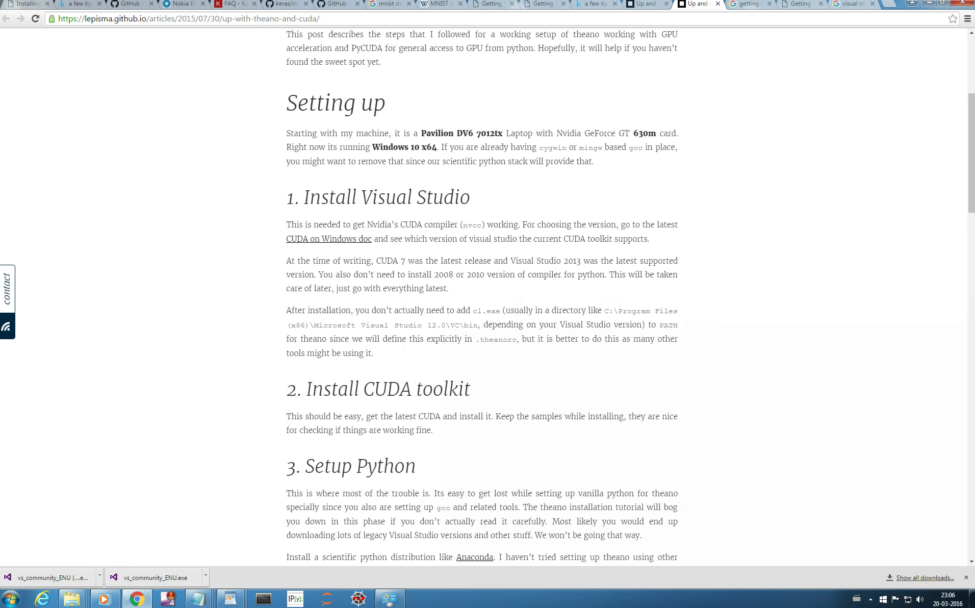
{"action": "left_click", "coordinate": [749, 4]}
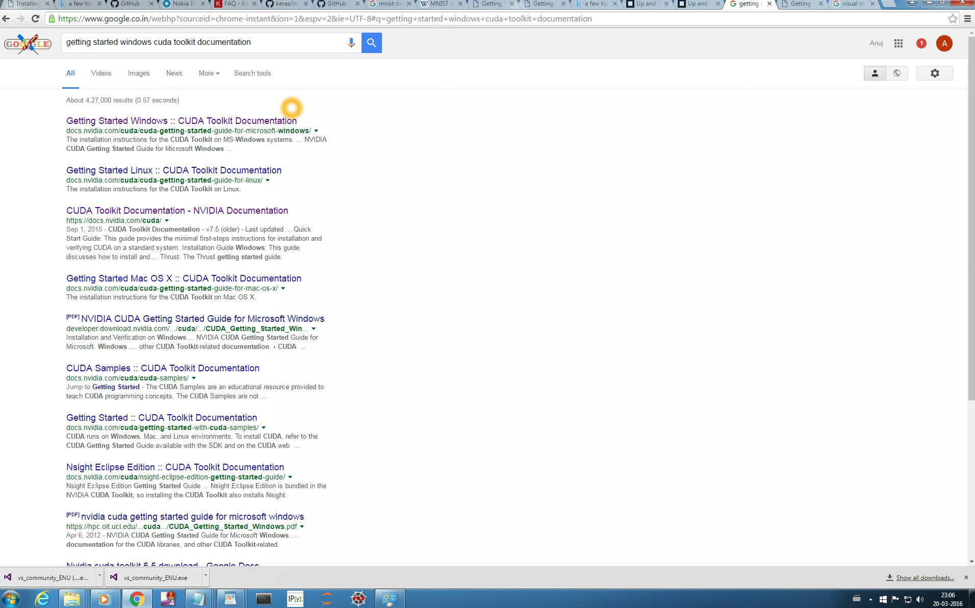
Check Table 2 of the CUDA Getting Started guide for Visual Studio versions, then open Visual Studio Downloads.
{"action": "left_click", "coordinate": [242, 125]}
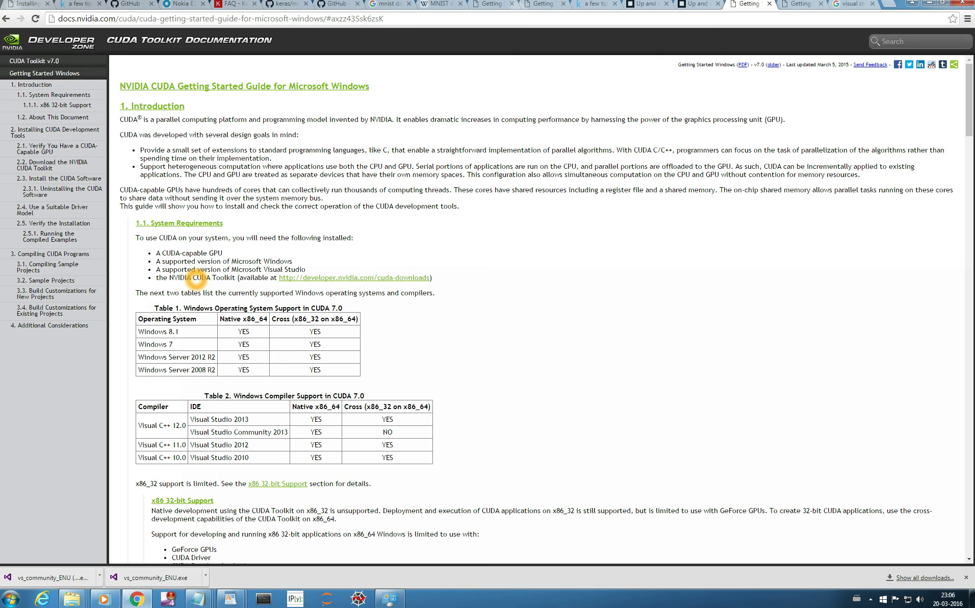
{"action": "scroll", "coordinate": [196, 278], "scroll_direction": "down", "scroll_amount": 2}
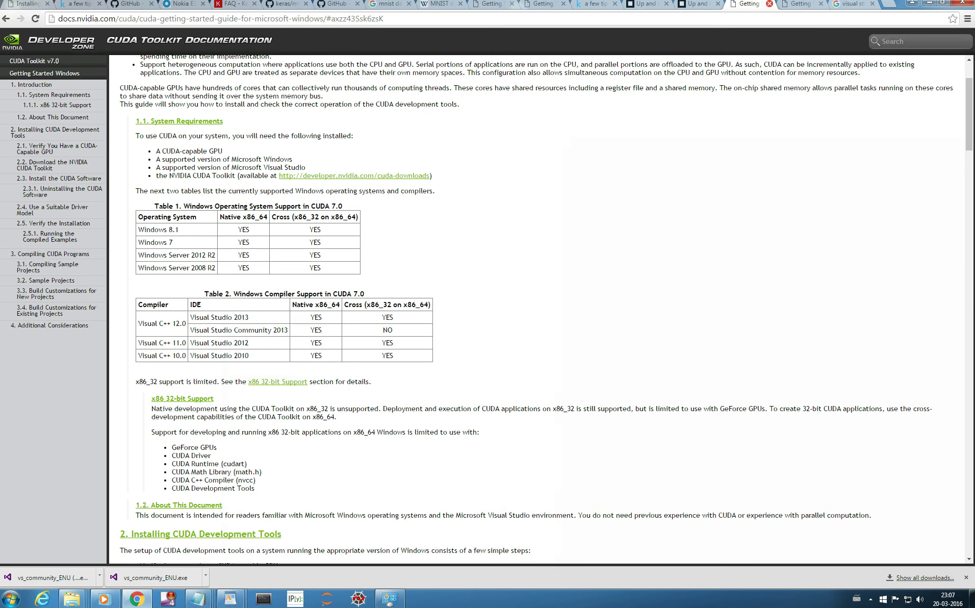
{"action": "key", "text": "ctrl+Tab"}
{"action": "key", "text": "ctrl+Tab"}
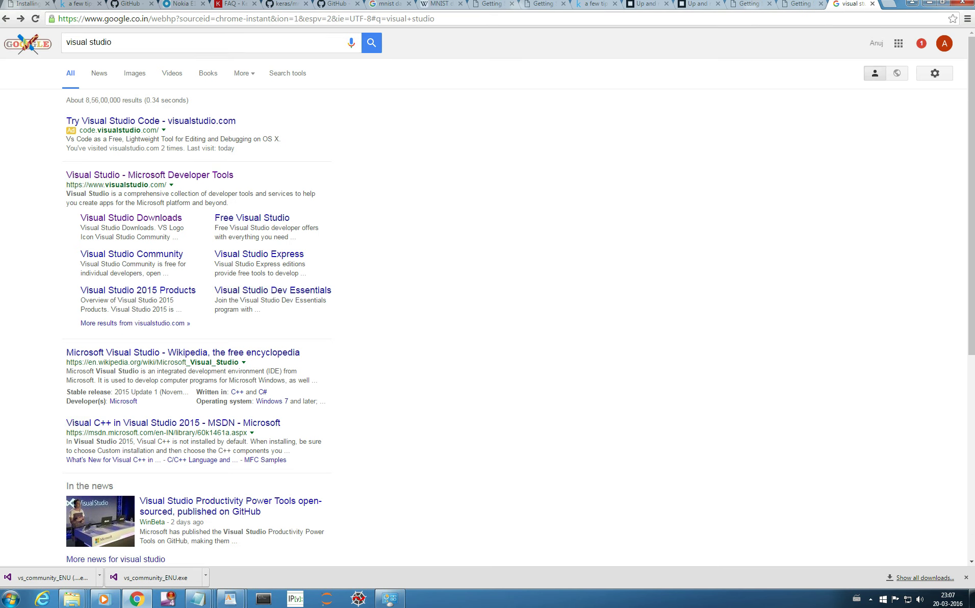
{"action": "left_click", "coordinate": [140, 218]}
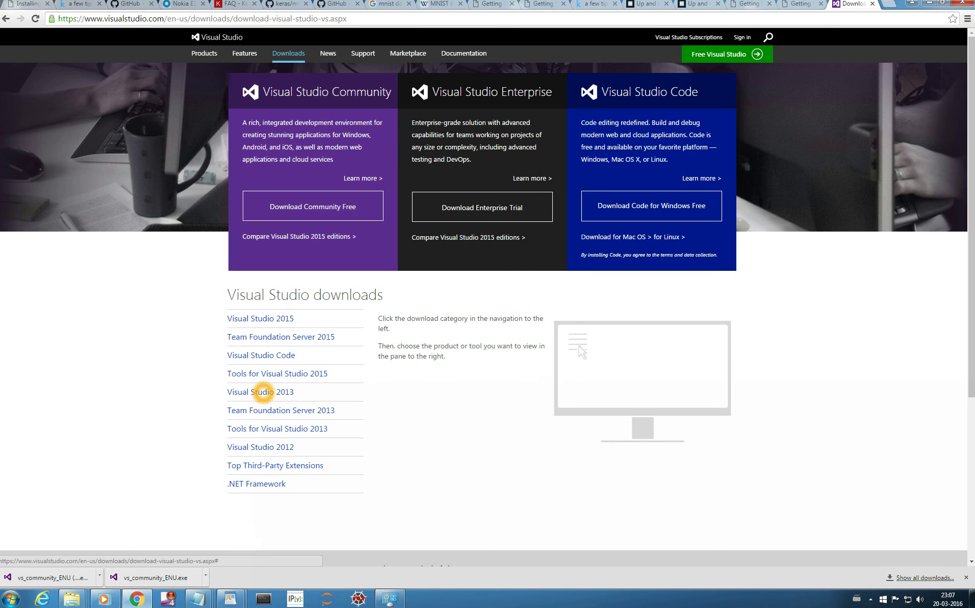
Expand the Visual Studio 2013 download options and recheck the CUDA guide.
{"action": "left_click", "coordinate": [257, 391]}
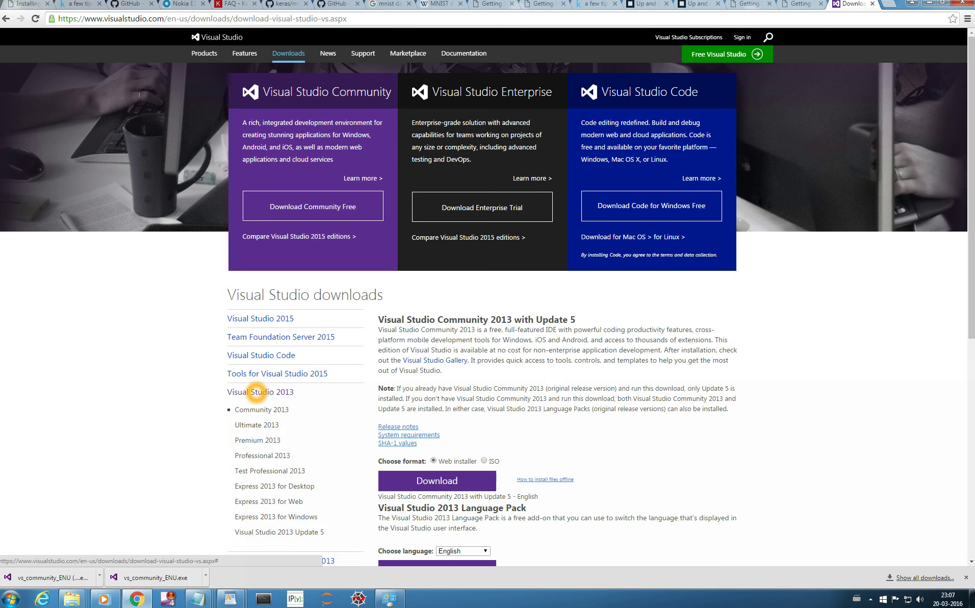
{"action": "scroll", "coordinate": [257, 392], "scroll_direction": "down", "scroll_amount": 2}
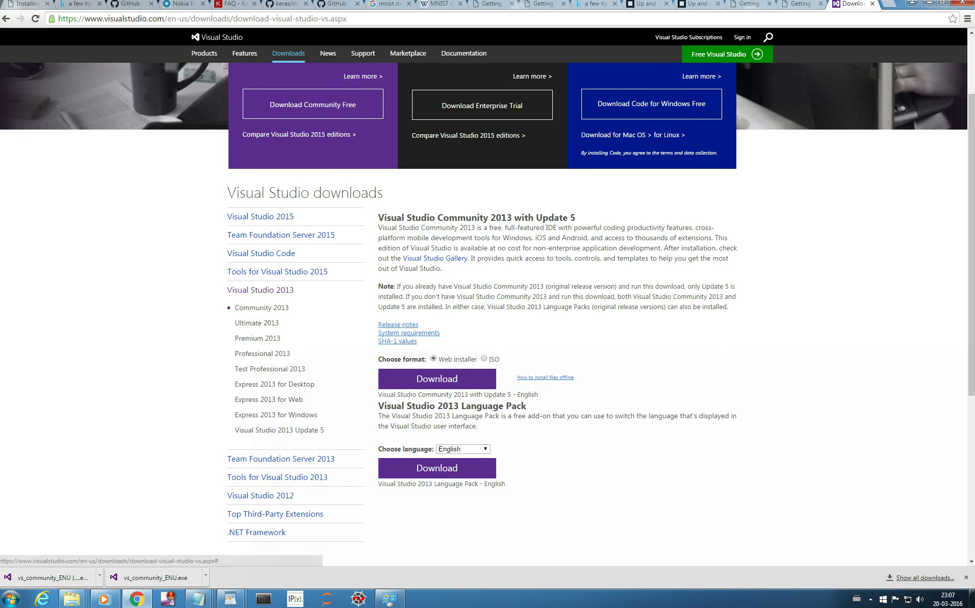
{"action": "key", "text": "ctrl+shift+Tab"}
{"action": "key", "text": "ctrl+shift+Tab"}
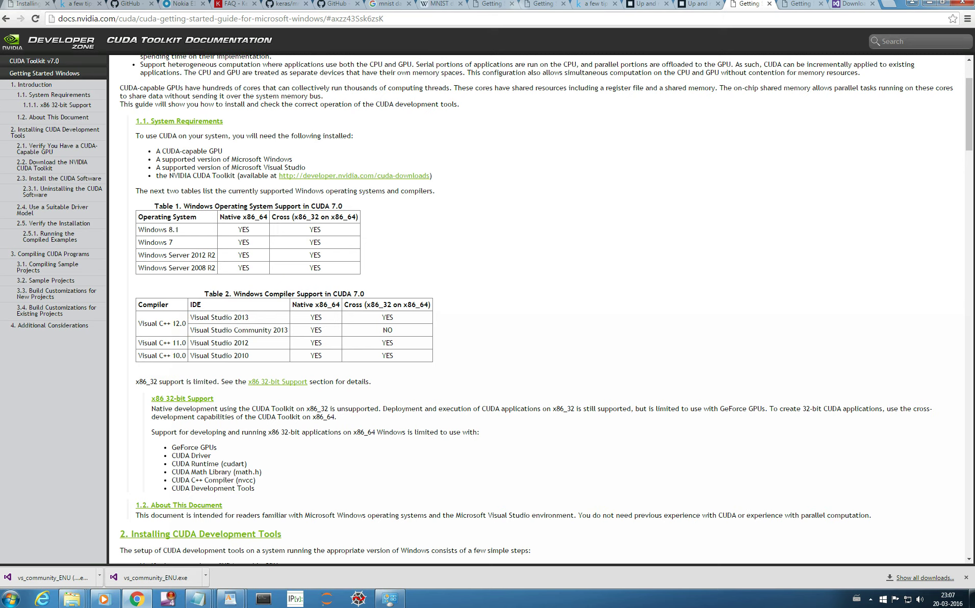
{"action": "key", "text": "ctrl+Tab"}
{"action": "key", "text": "ctrl+Tab"}
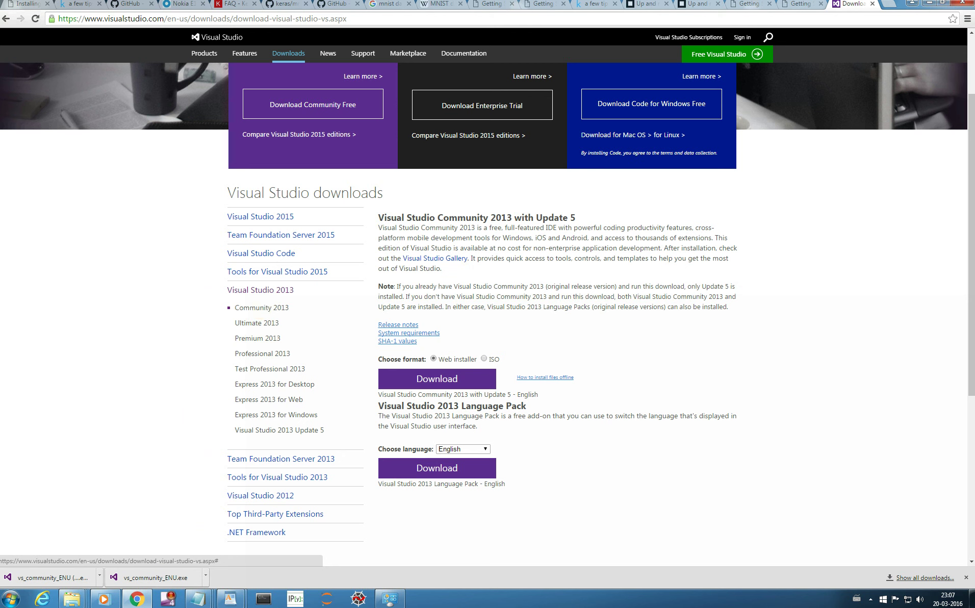
Select ISO format and download the 4.8 GB Visual Studio Community 2013 Update 5 ISO.
{"action": "left_click", "coordinate": [484, 358]}
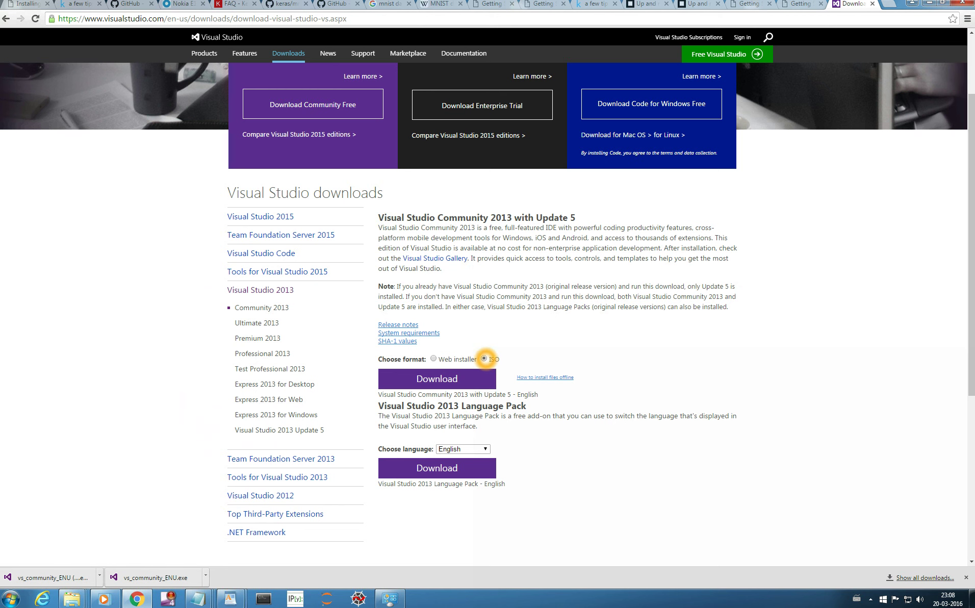
{"action": "left_click", "coordinate": [452, 378]}
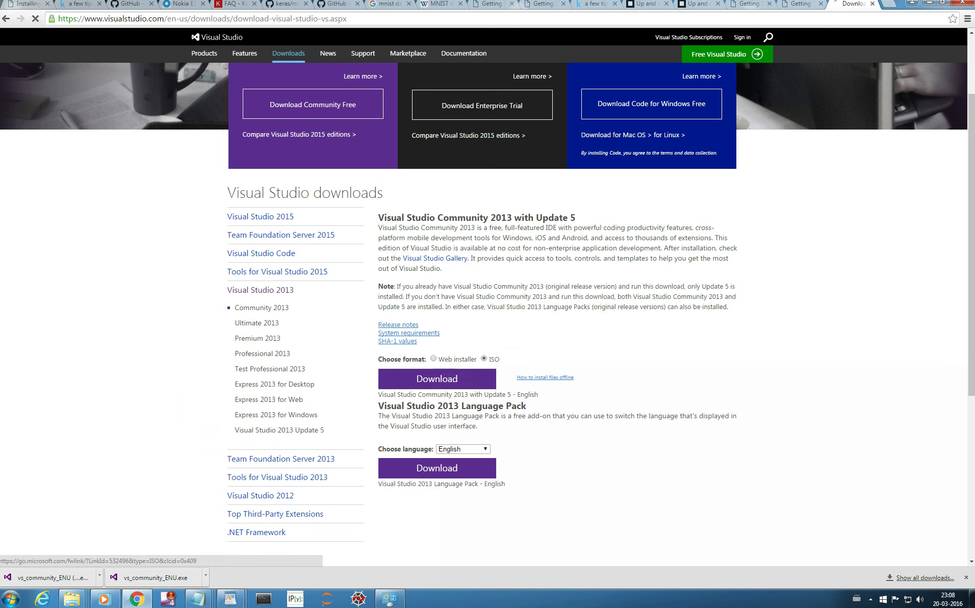
{"action": "left_click", "coordinate": [452, 379]}
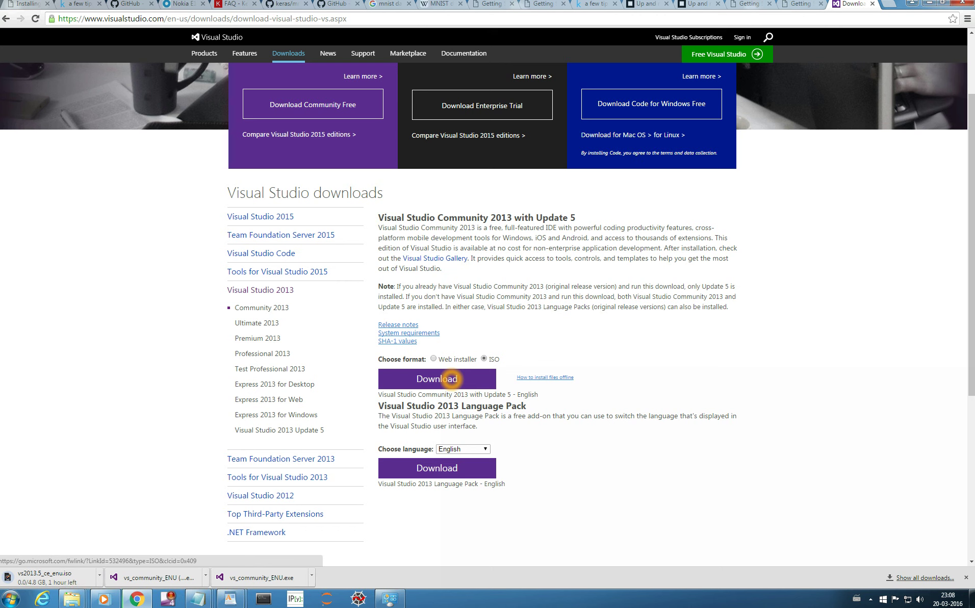
{"action": "left_click", "coordinate": [452, 378]}
{"action": "left_click", "coordinate": [190, 511]}
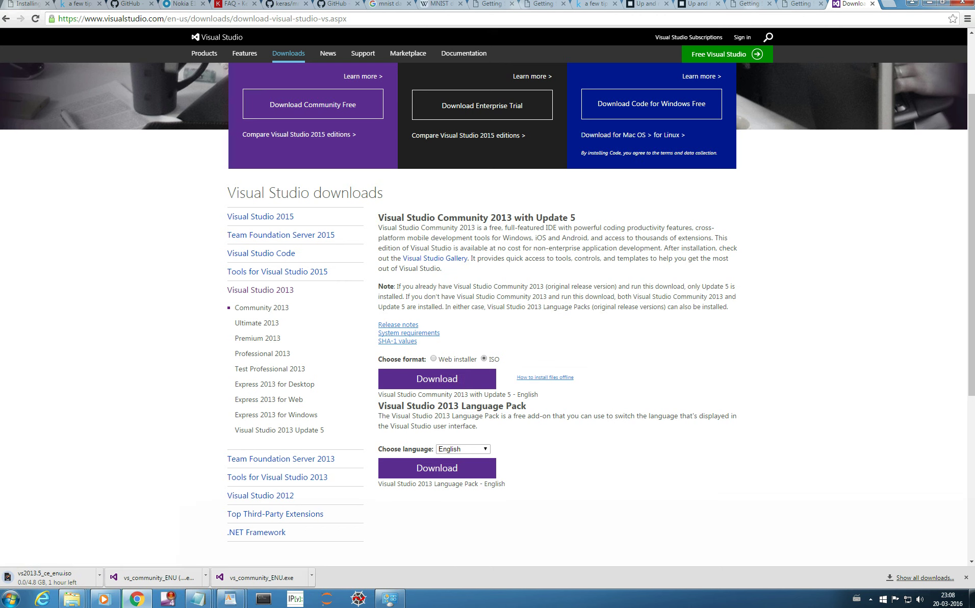
{"action": "left_click", "coordinate": [428, 413]}
Launch the vs_community installer from the desktop.
{"action": "key", "text": "super+d"}
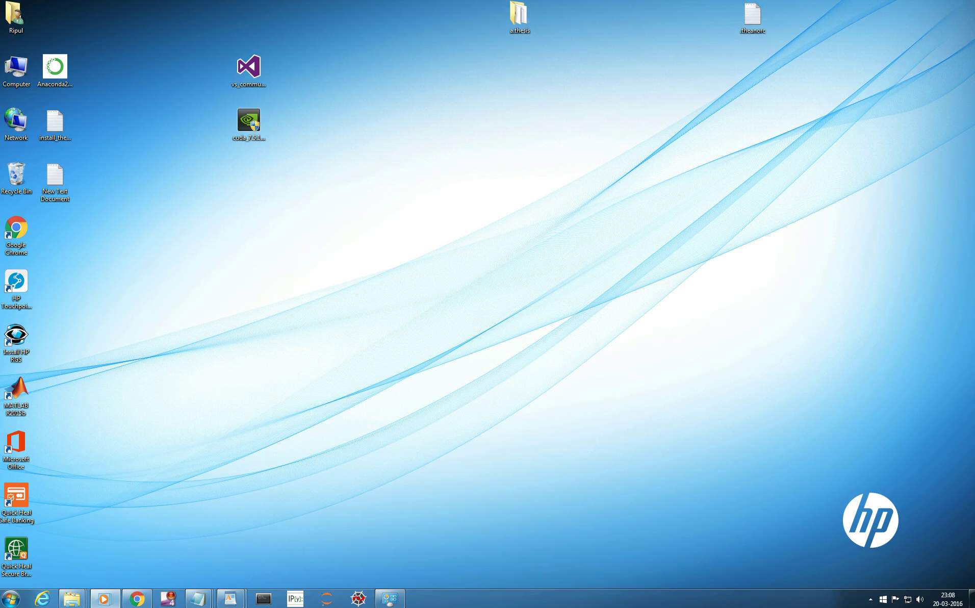
{"action": "left_click", "coordinate": [249, 66]}
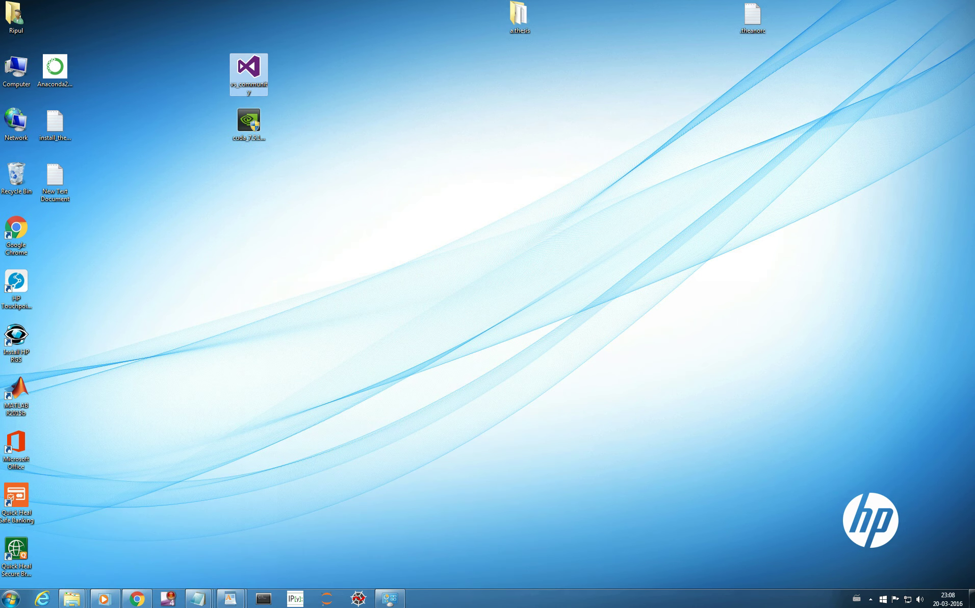
{"action": "double_click", "coordinate": [243, 76]}
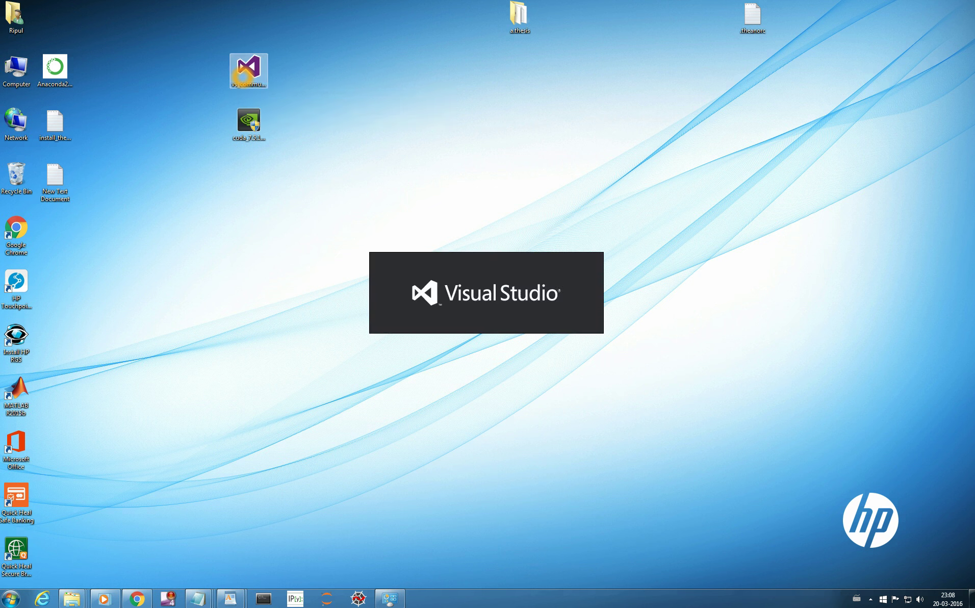
{"action": "left_click", "coordinate": [306, 165]}
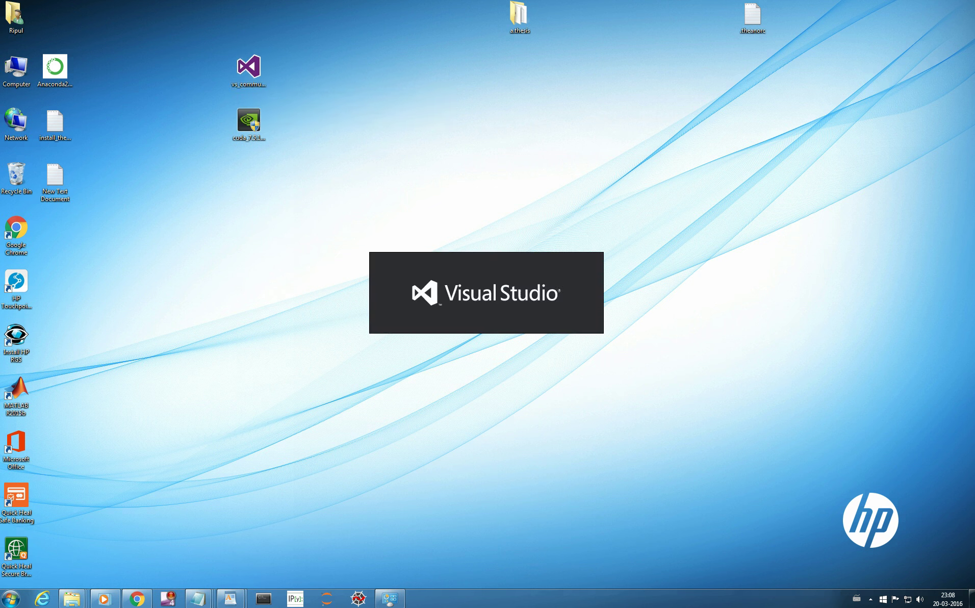
{"action": "left_click", "coordinate": [433, 260]}
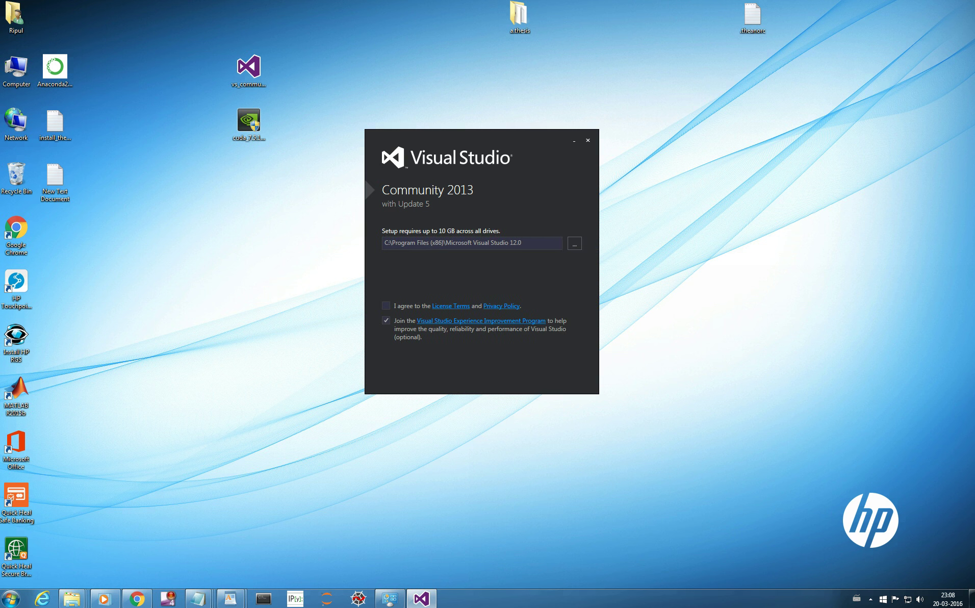
Accept the license, opt out of the Experience Improvement Program, and install with default path and all features.
{"action": "left_click", "coordinate": [386, 305]}
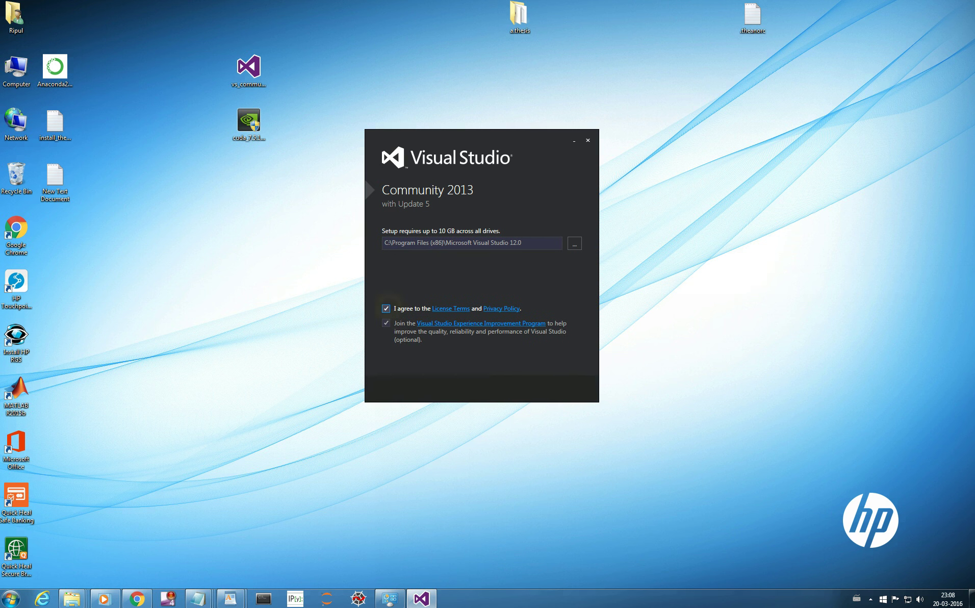
{"action": "left_click", "coordinate": [386, 323]}
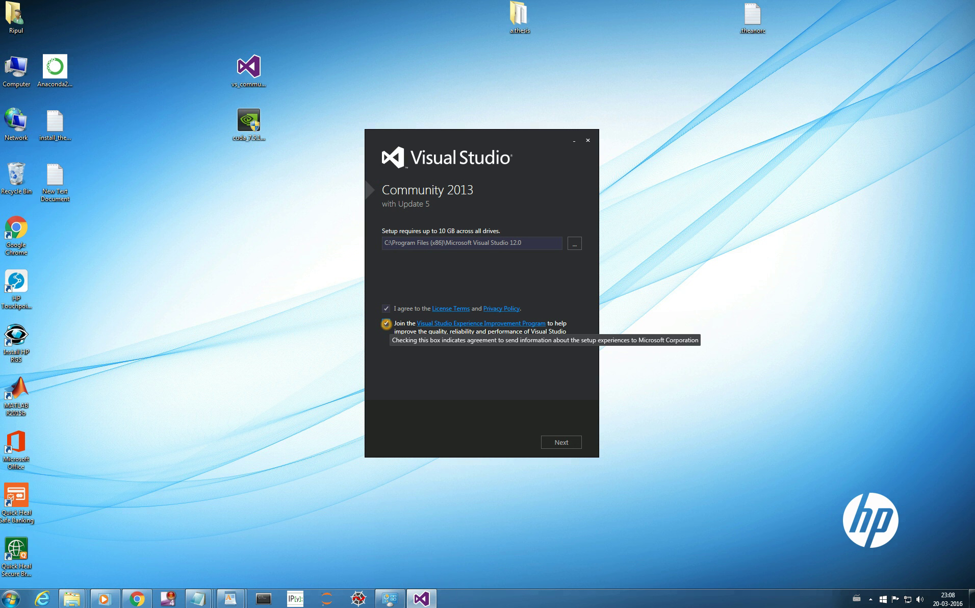
{"action": "left_click", "coordinate": [388, 246]}
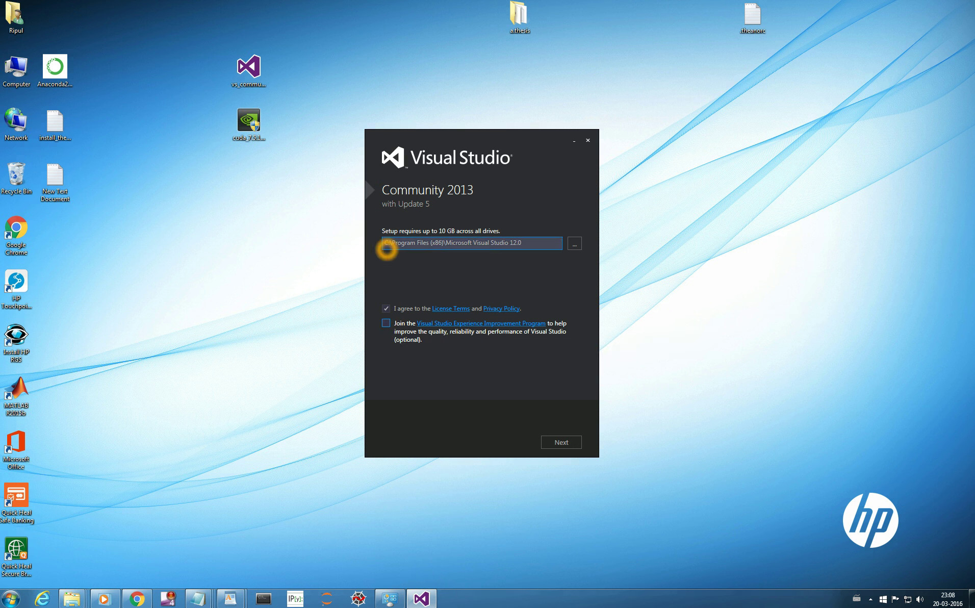
{"action": "left_click", "coordinate": [561, 246]}
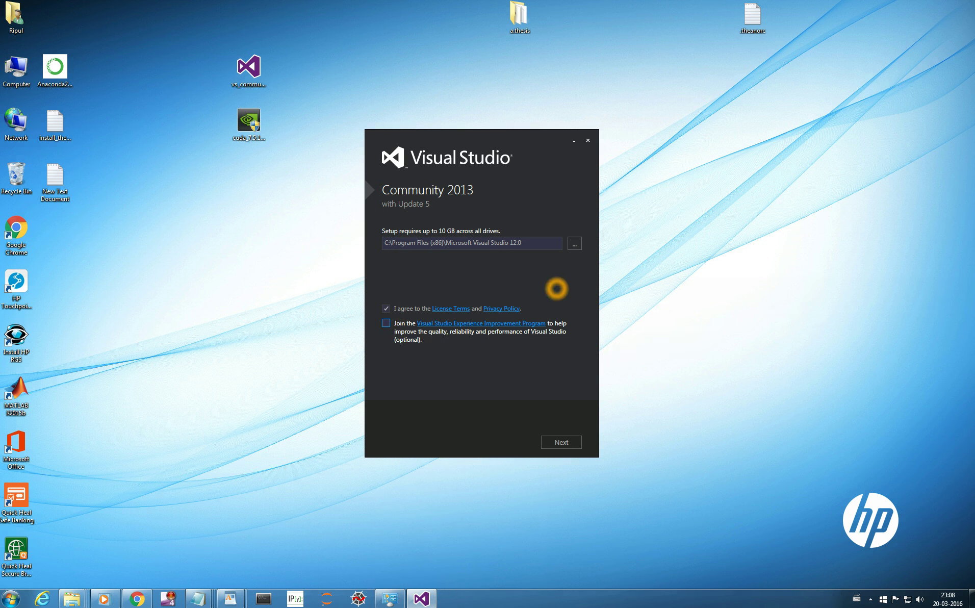
{"action": "left_click", "coordinate": [561, 442]}
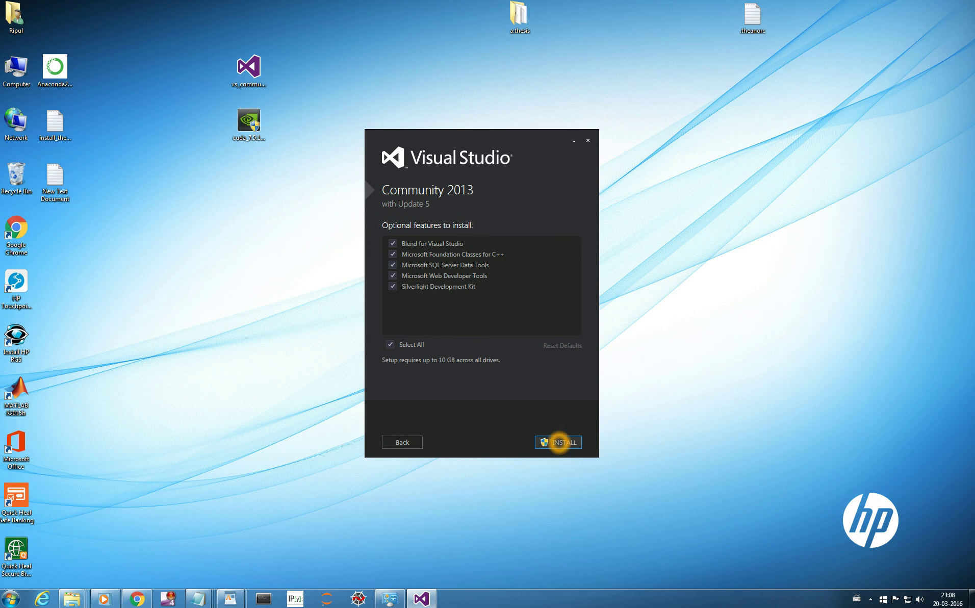
{"action": "left_click", "coordinate": [559, 442]}
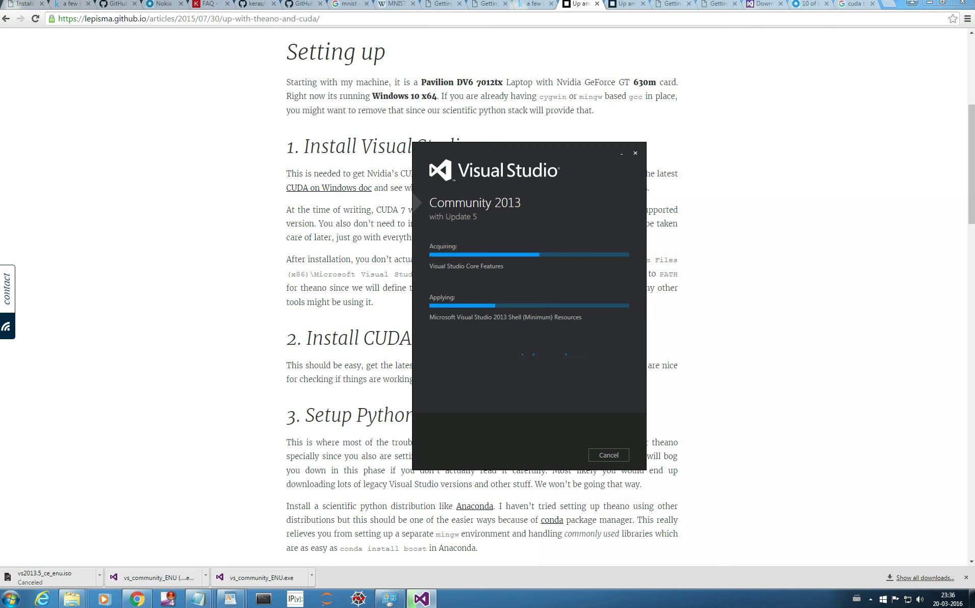
Bring the Theano setup article back to the front and search for 'cuda toolkit'.
{"action": "left_click", "coordinate": [553, 211]}
{"action": "left_click", "coordinate": [571, 329]}
{"action": "left_click", "coordinate": [524, 366]}
{"action": "left_click", "coordinate": [326, 298]}
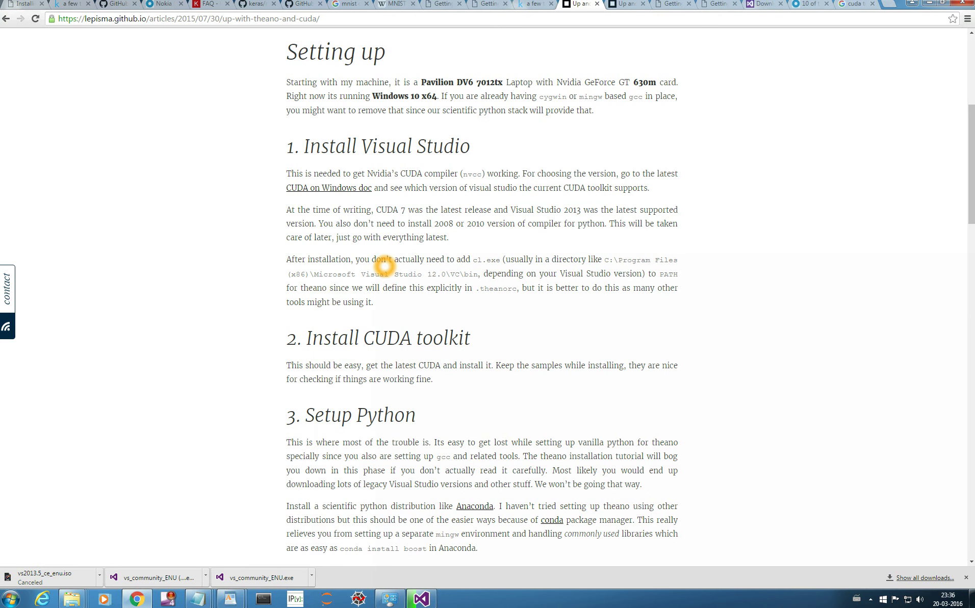
{"action": "scroll", "coordinate": [384, 265], "scroll_direction": "down", "scroll_amount": 1}
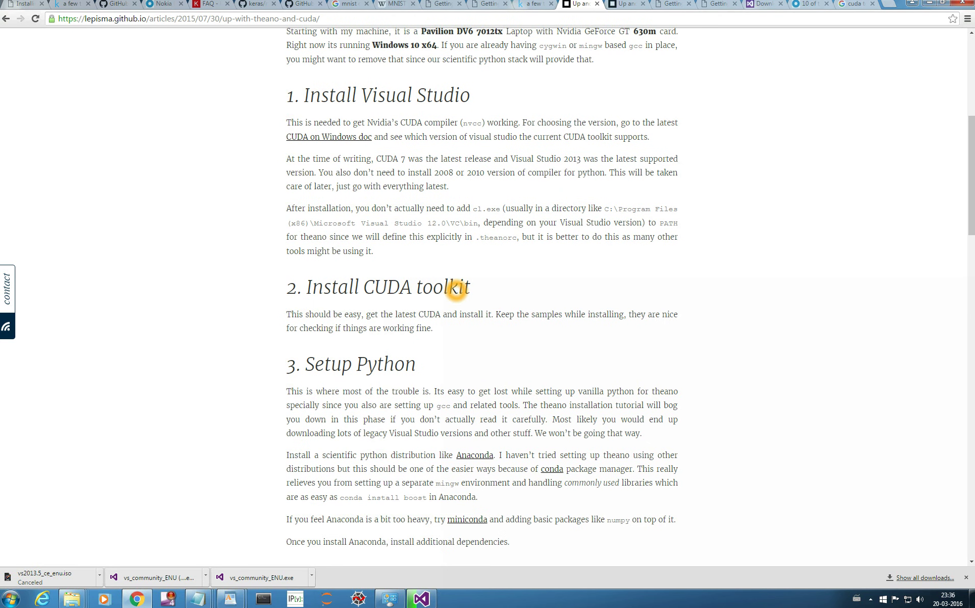
{"action": "key", "text": "ctrl+t"}
{"action": "type", "text": "cuda toolkit"}
{"action": "key", "text": "Return"}
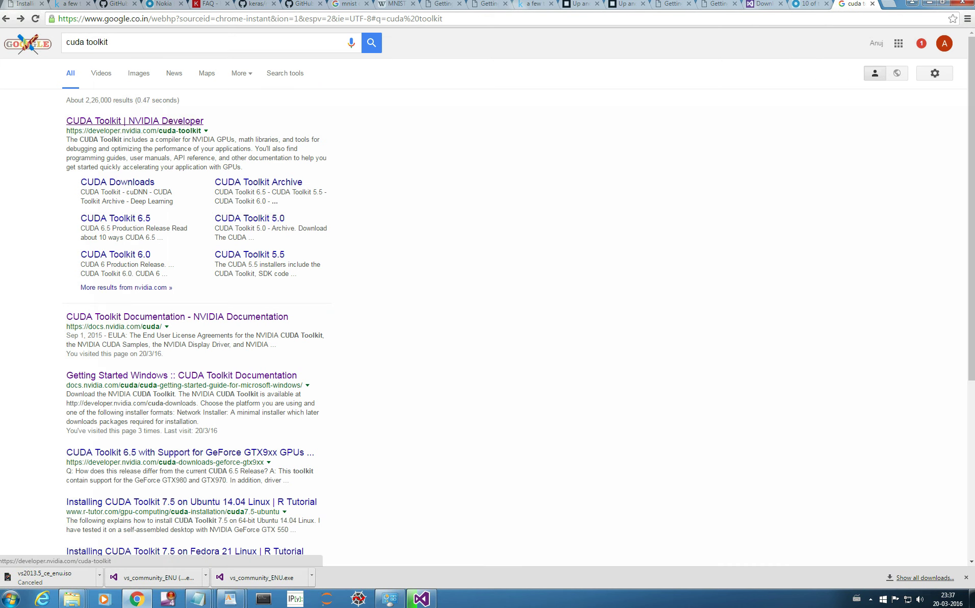
Open the 'CUDA Toolkit | NVIDIA Developer' result and go to its CUDA 7.5 Downloads page.
{"action": "left_click", "coordinate": [135, 121]}
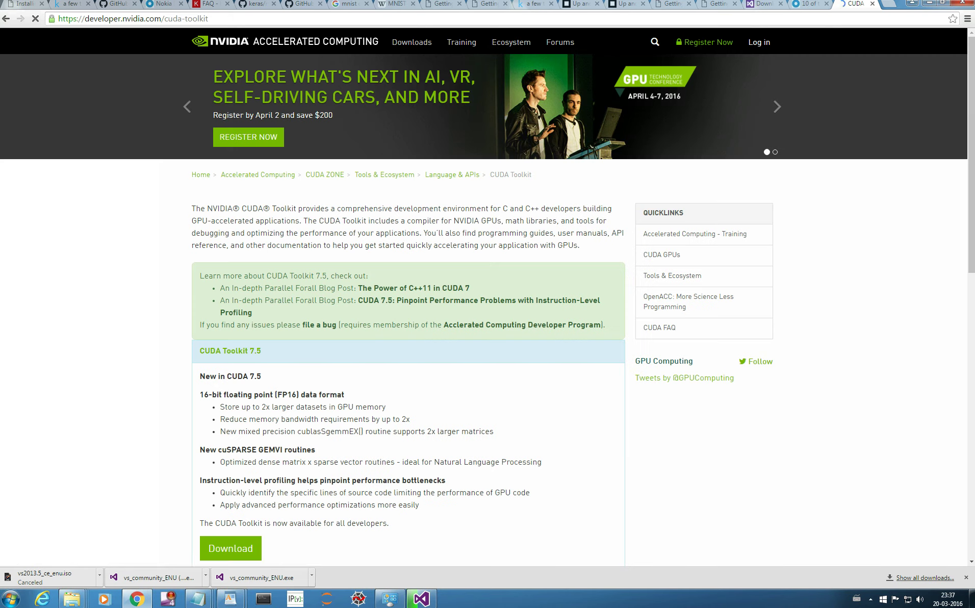
{"action": "scroll", "coordinate": [384, 278], "scroll_direction": "down", "scroll_amount": 1}
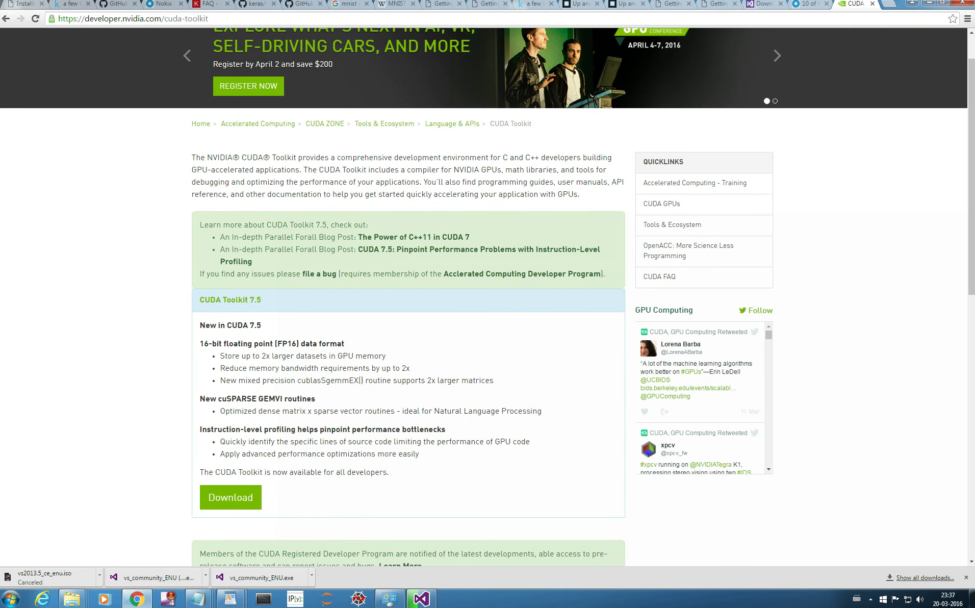
{"action": "scroll", "coordinate": [343, 312], "scroll_direction": "down", "scroll_amount": 3}
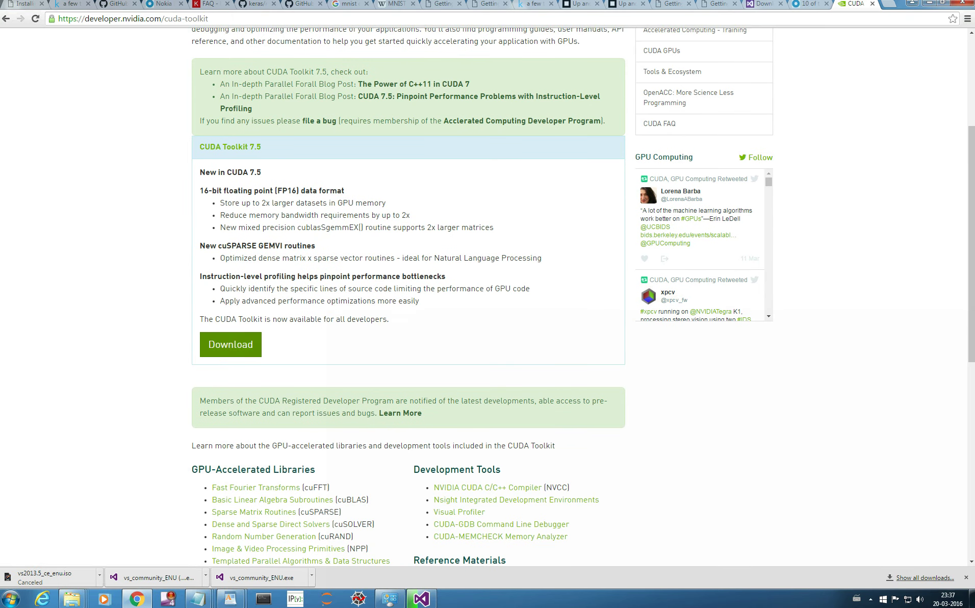
{"action": "left_click", "coordinate": [239, 343]}
{"action": "left_click", "coordinate": [239, 343]}
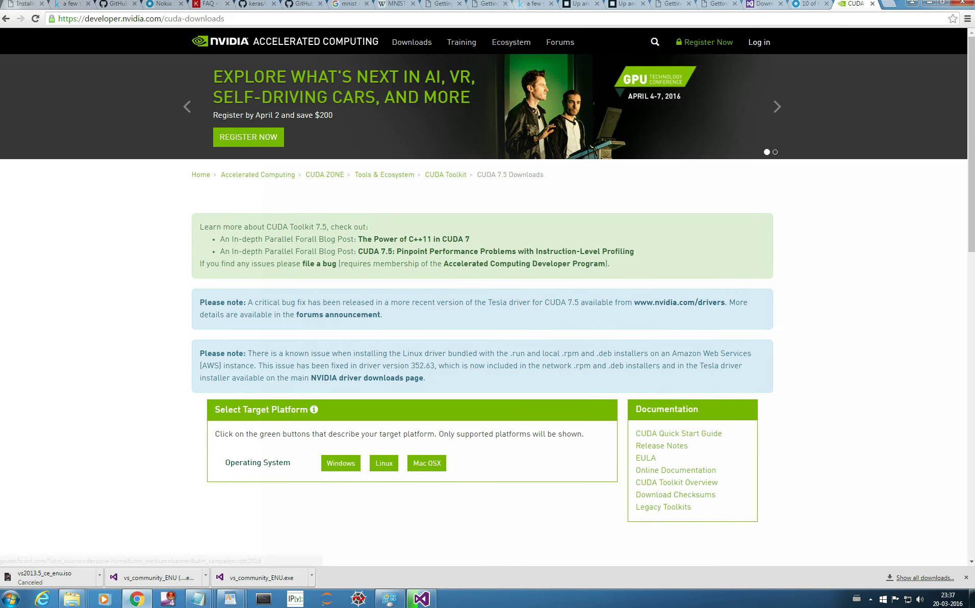
On the CUDA 7.5 download page, select Windows, version 7 and the exe (local) installer type.
{"action": "scroll", "coordinate": [373, 395], "scroll_direction": "down", "scroll_amount": 1}
{"action": "scroll", "coordinate": [372, 394], "scroll_direction": "down", "scroll_amount": 1}
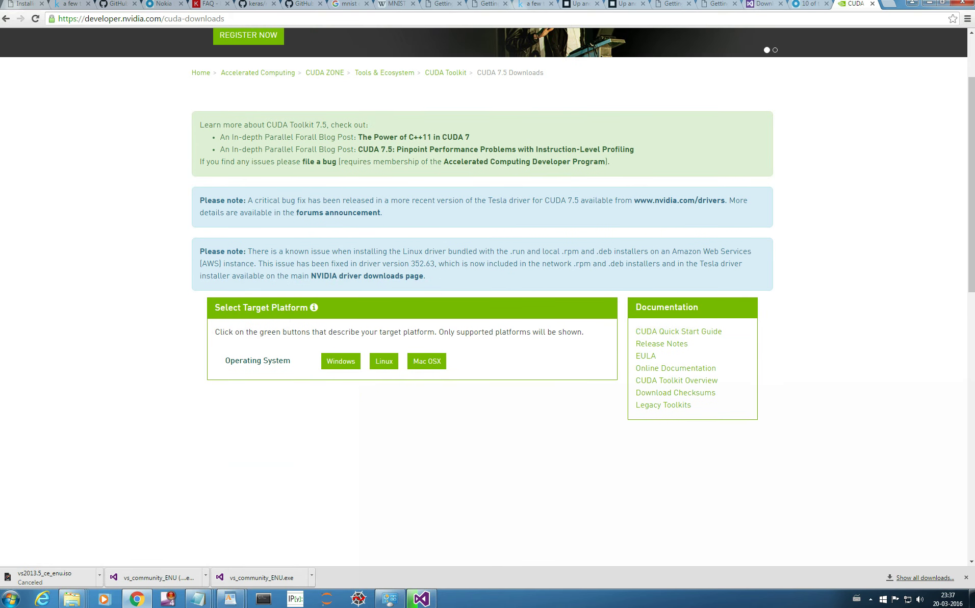
{"action": "left_click", "coordinate": [346, 362]}
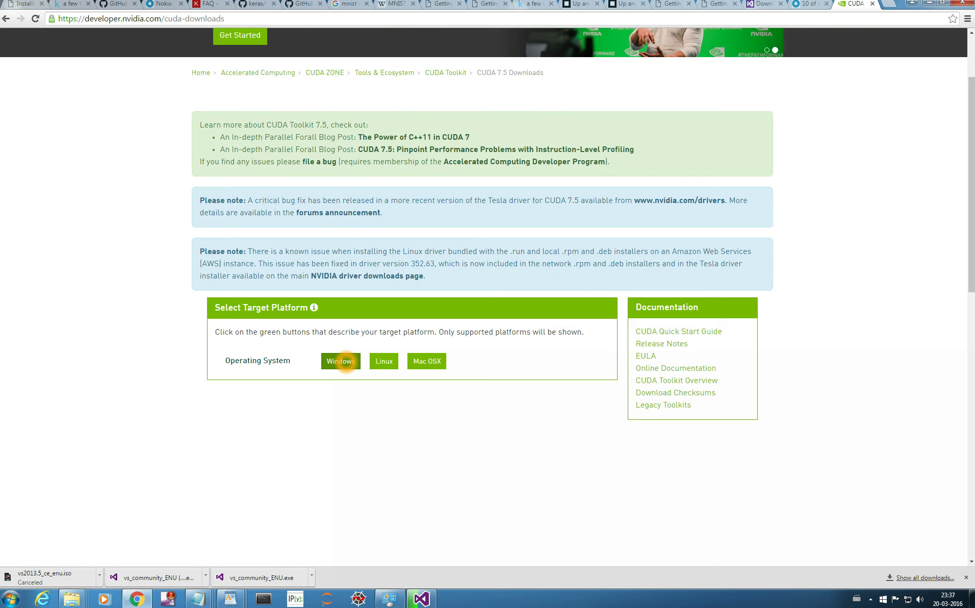
{"action": "left_click", "coordinate": [342, 362]}
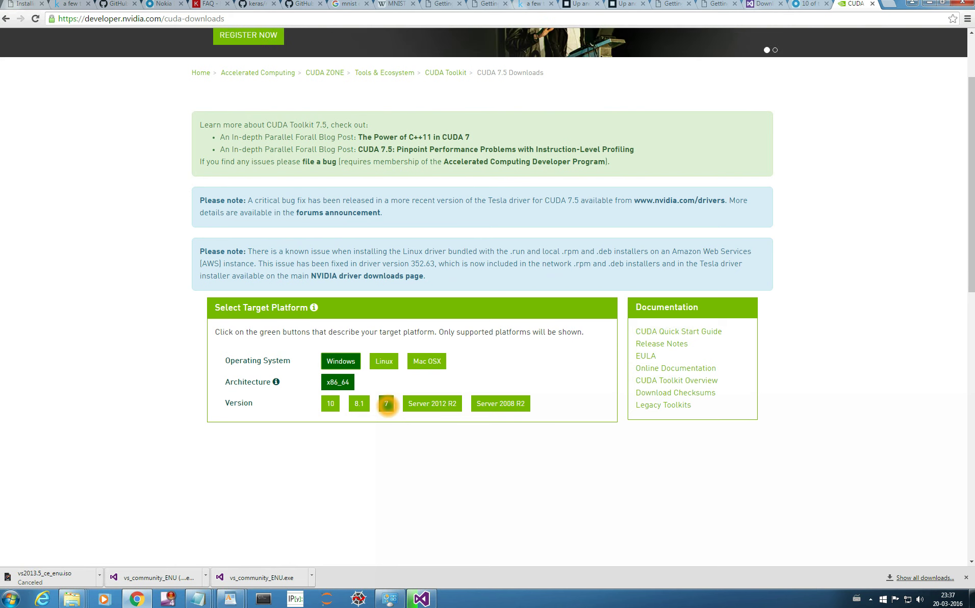
{"action": "left_click", "coordinate": [387, 404]}
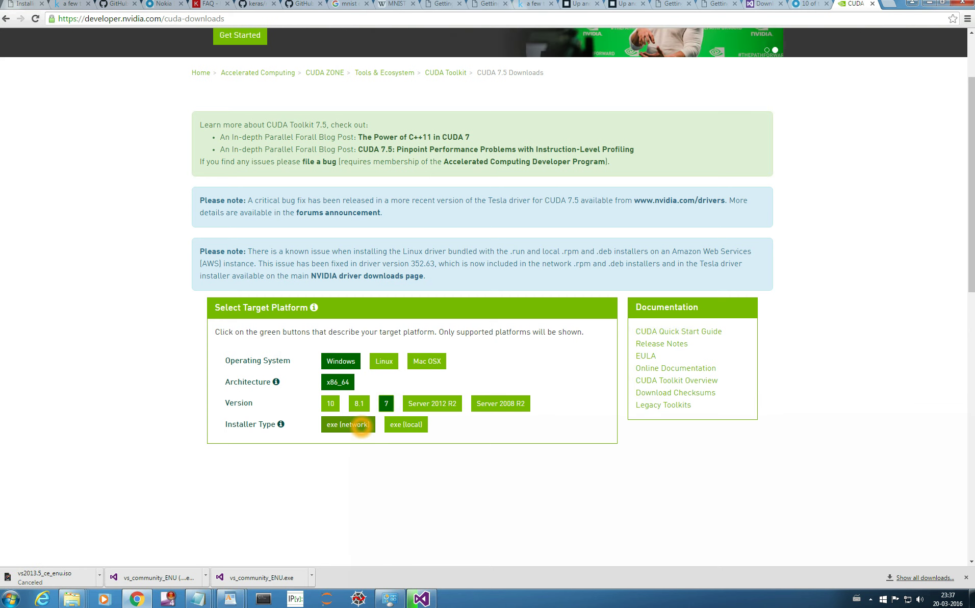
{"action": "left_click", "coordinate": [406, 425]}
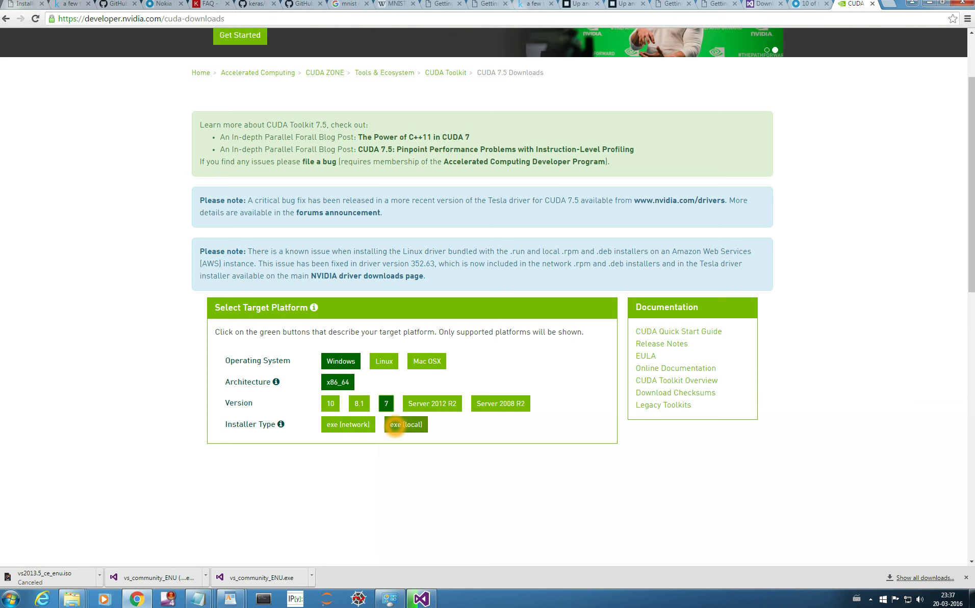
Review the 962.4 MB cuda_7.5.18_windows.exe download, compare the network installer, then reselect local.
{"action": "left_click", "coordinate": [395, 426]}
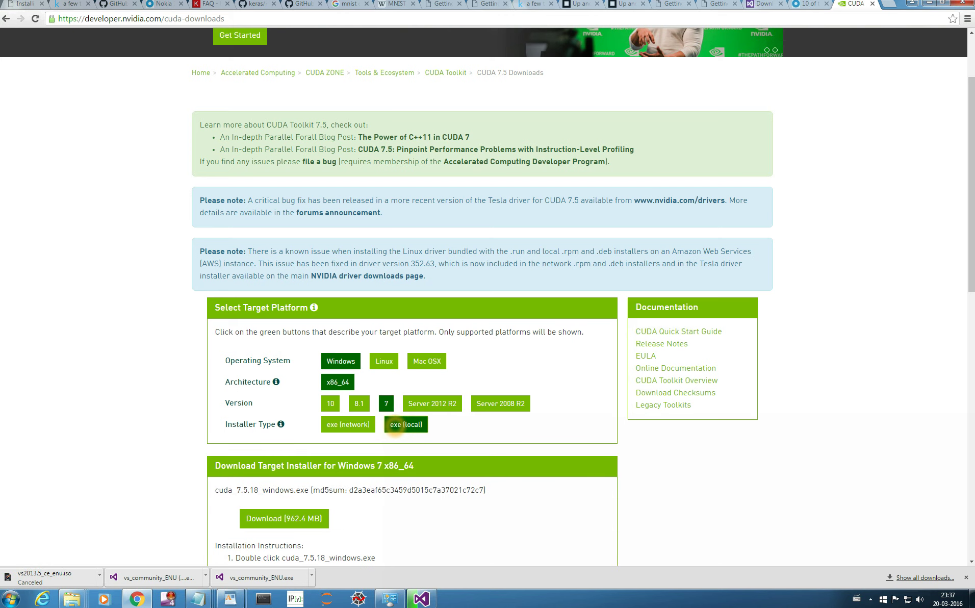
{"action": "scroll", "coordinate": [394, 426], "scroll_direction": "down", "scroll_amount": 1}
{"action": "scroll", "coordinate": [395, 427], "scroll_direction": "down", "scroll_amount": 2}
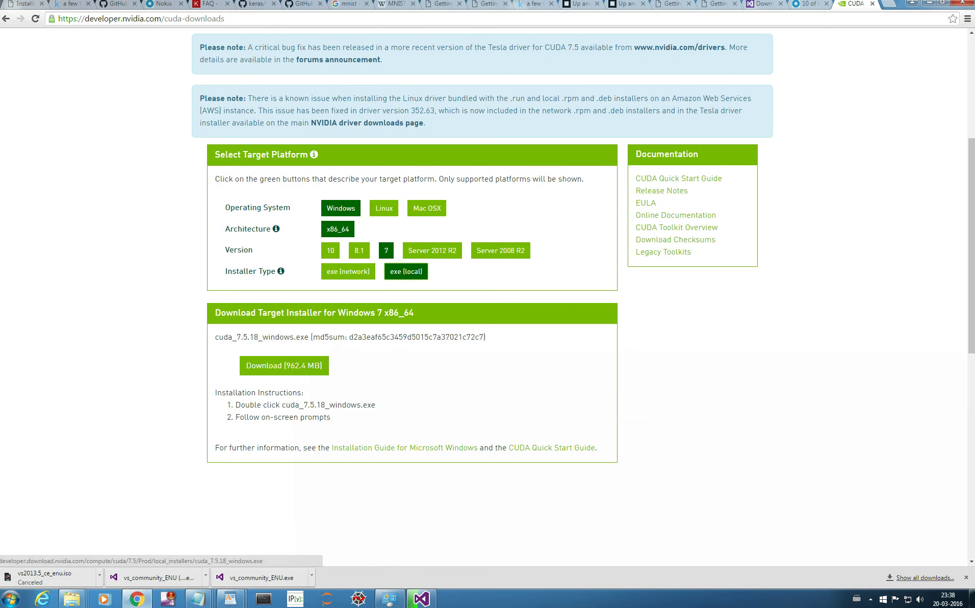
{"action": "left_click", "coordinate": [345, 275]}
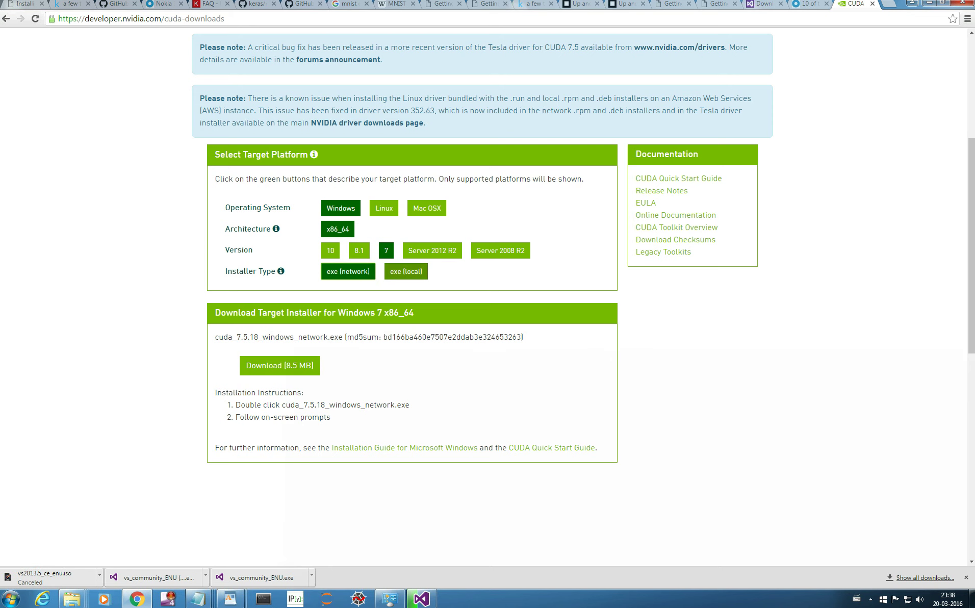
{"action": "left_click", "coordinate": [411, 271]}
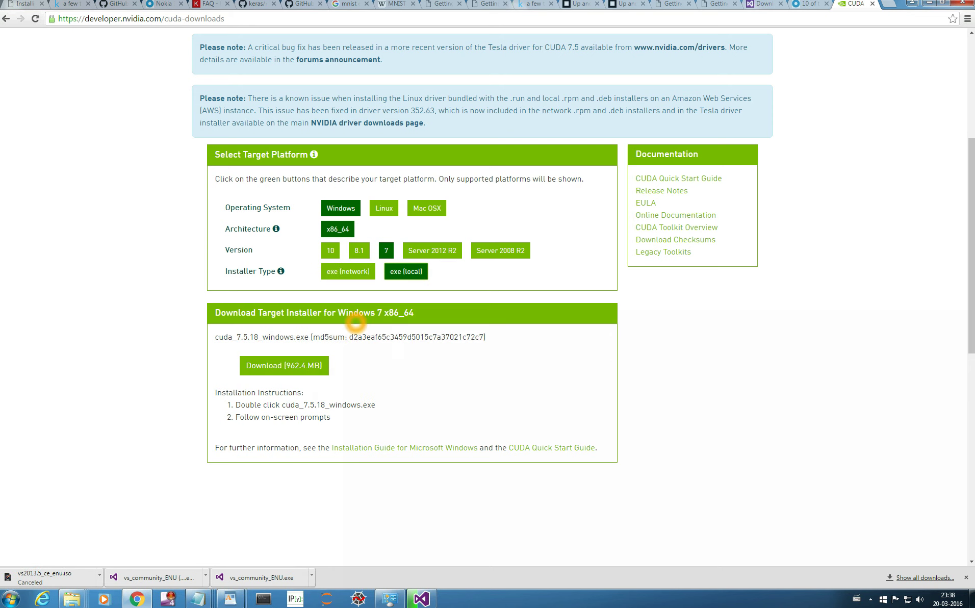
{"action": "left_click", "coordinate": [286, 367]}
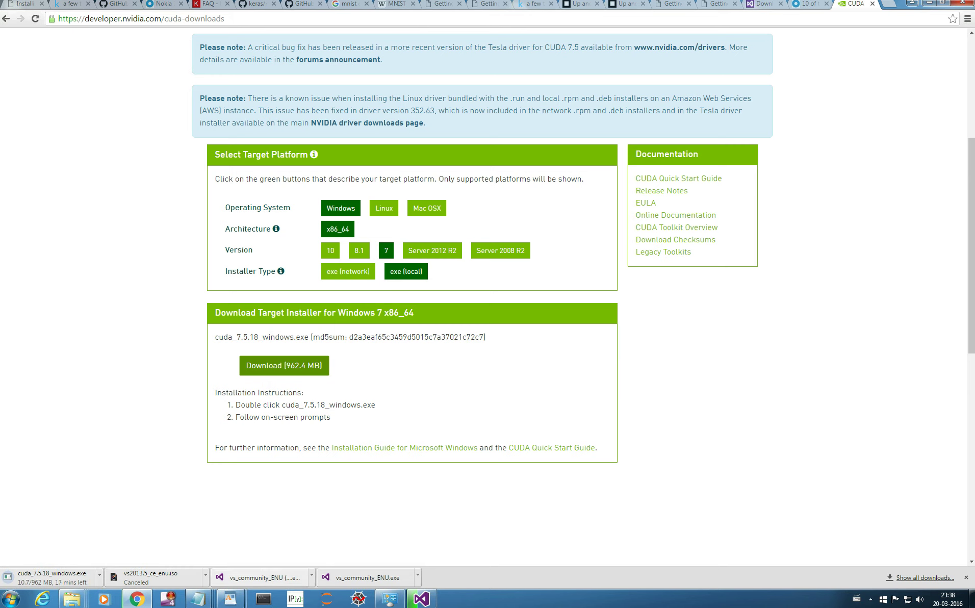
Check the Visual Studio 2013 setup progress, then launch Visual Studio once setup completes.
{"action": "left_click", "coordinate": [422, 598]}
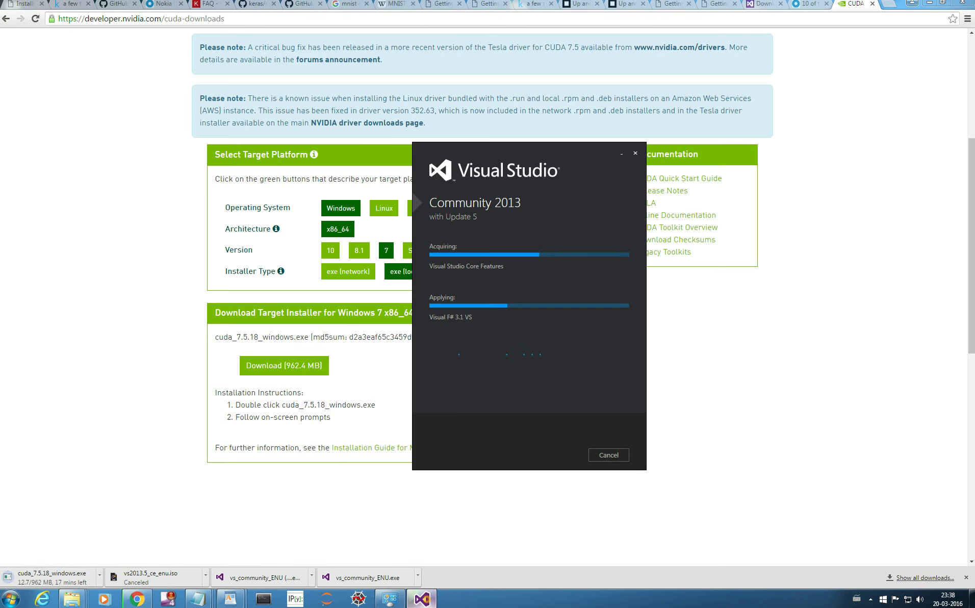
{"action": "left_click", "coordinate": [422, 598]}
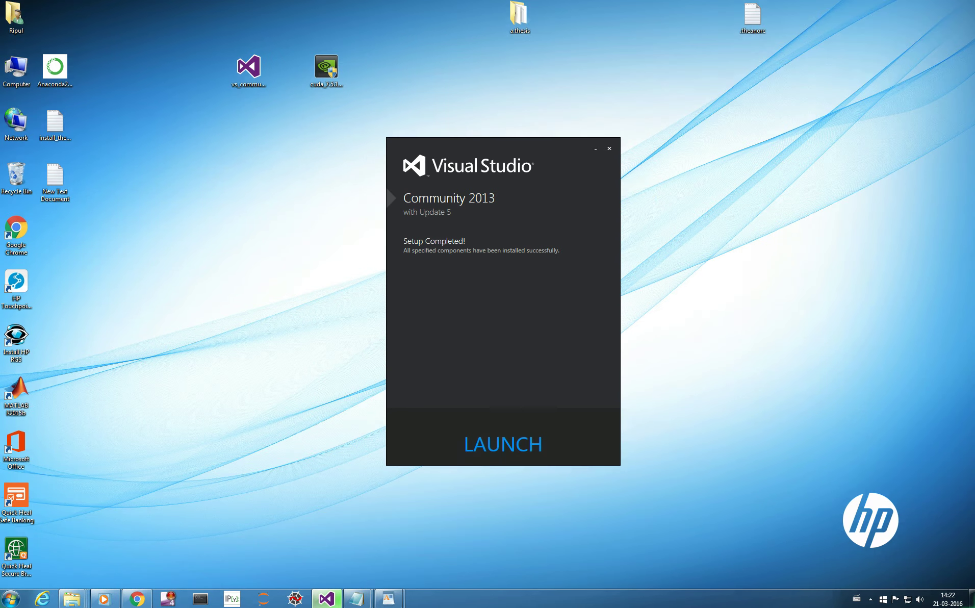
{"action": "left_click", "coordinate": [489, 446]}
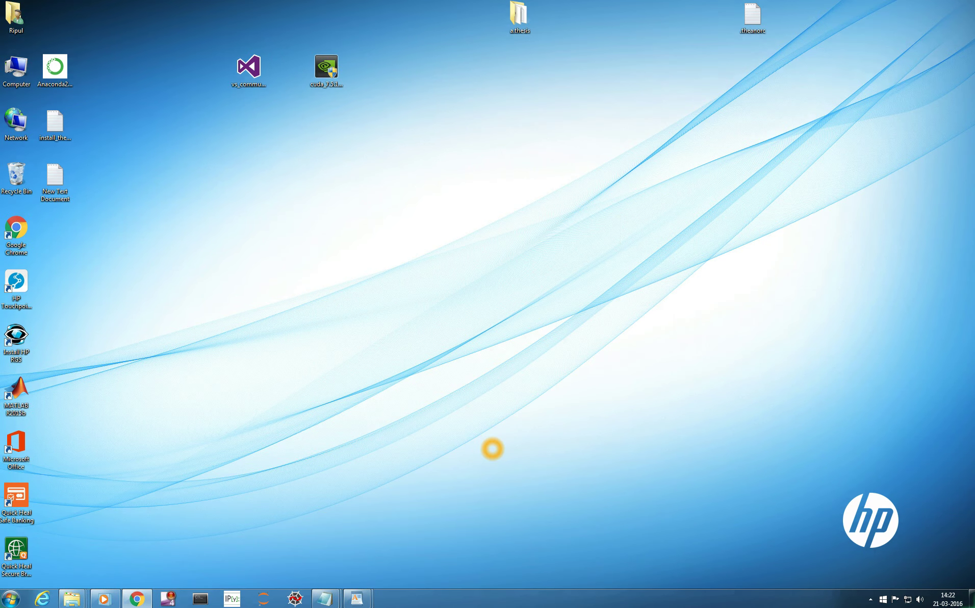
{"action": "key", "text": "alt+Tab"}
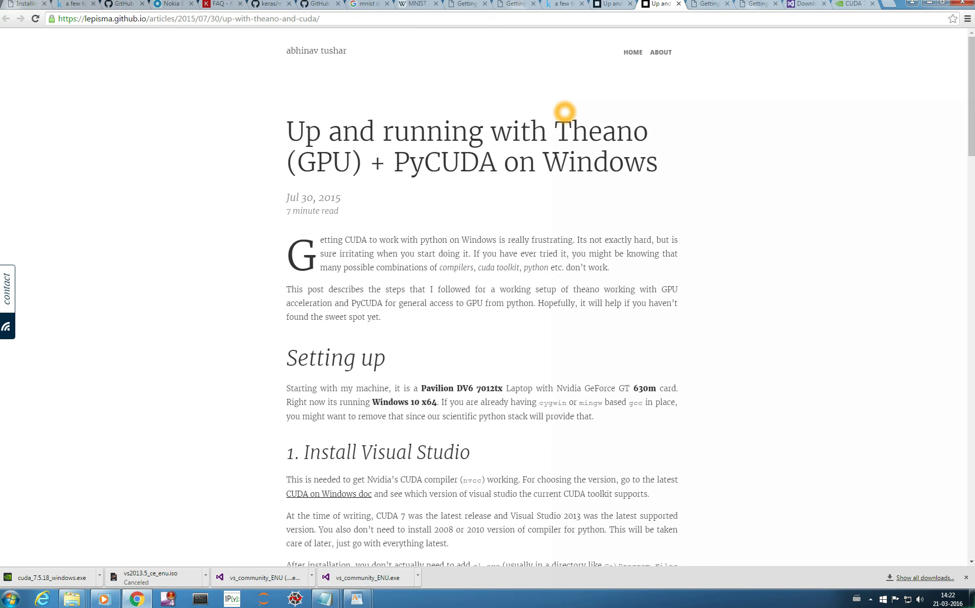
Scroll down the Theano and PyCUDA setup article while Visual Studio loads.
{"action": "scroll", "coordinate": [563, 109], "scroll_direction": "down", "scroll_amount": 5}
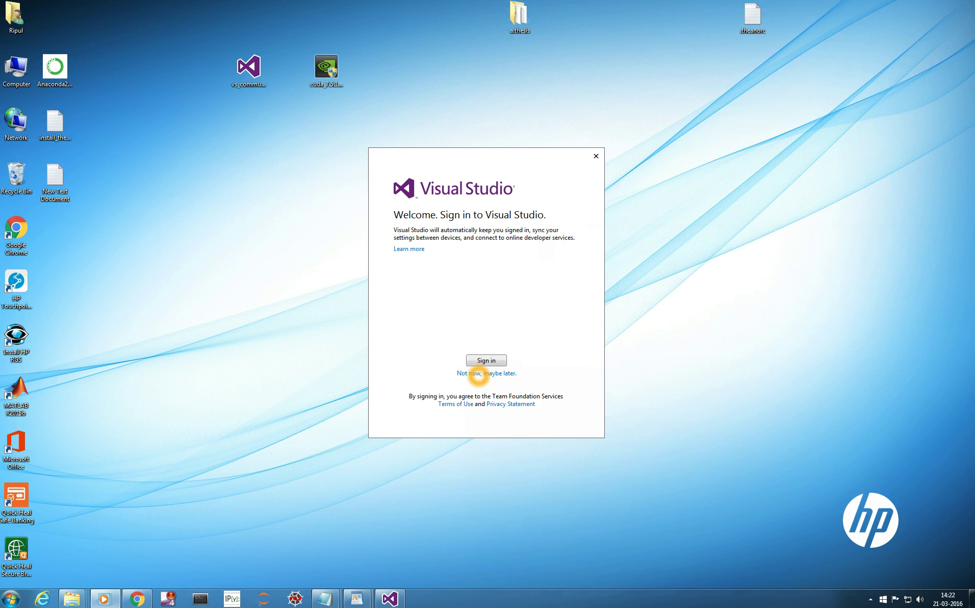
Skip Visual Studio sign-in with 'Not now, maybe later' and return to the Chrome setup article.
{"action": "left_click", "coordinate": [478, 373]}
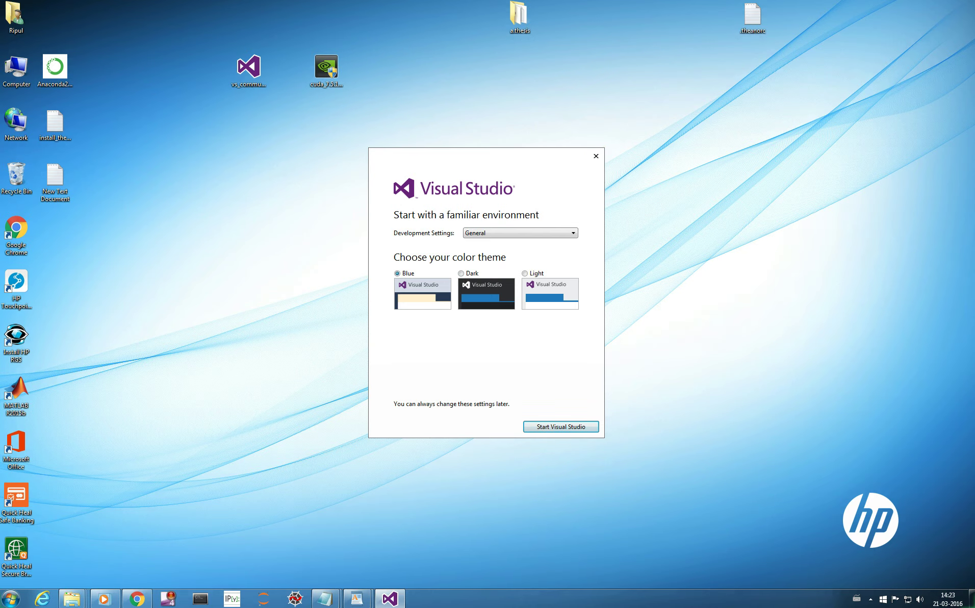
{"action": "left_click", "coordinate": [137, 598]}
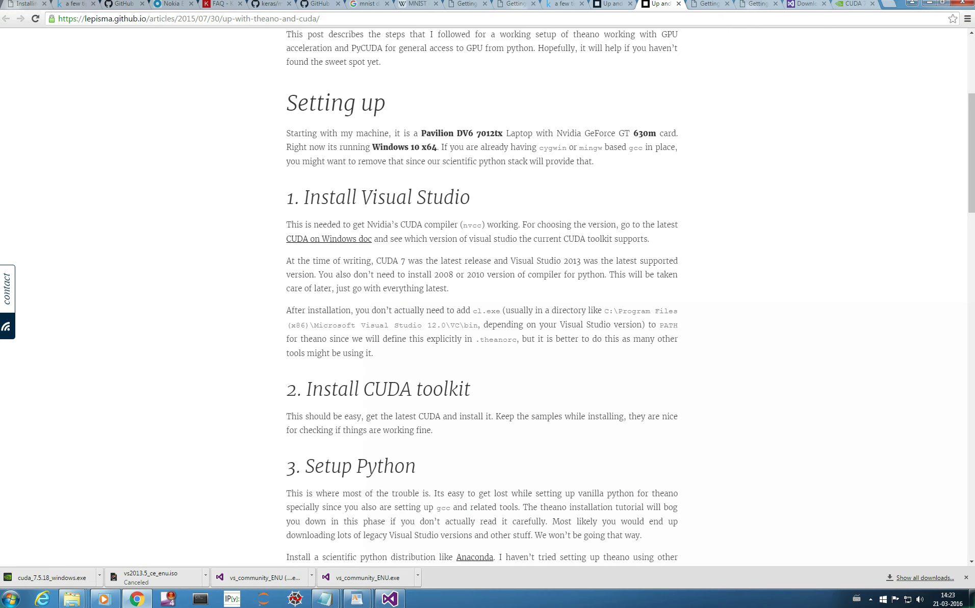